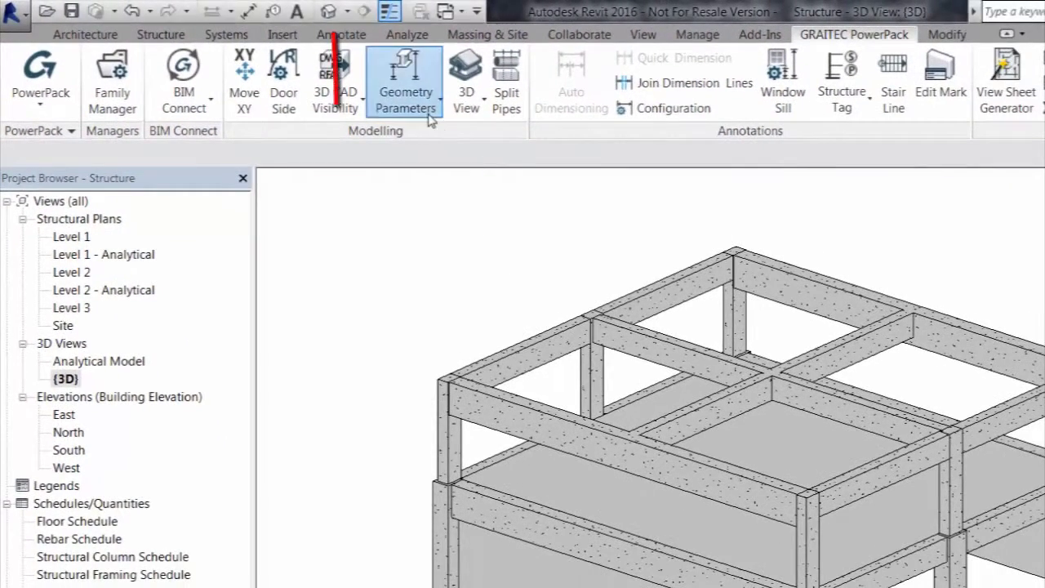
Select the whole structure and filter the selection down to Structural Columns only
{"action": "left_click", "coordinate": [431, 115]}
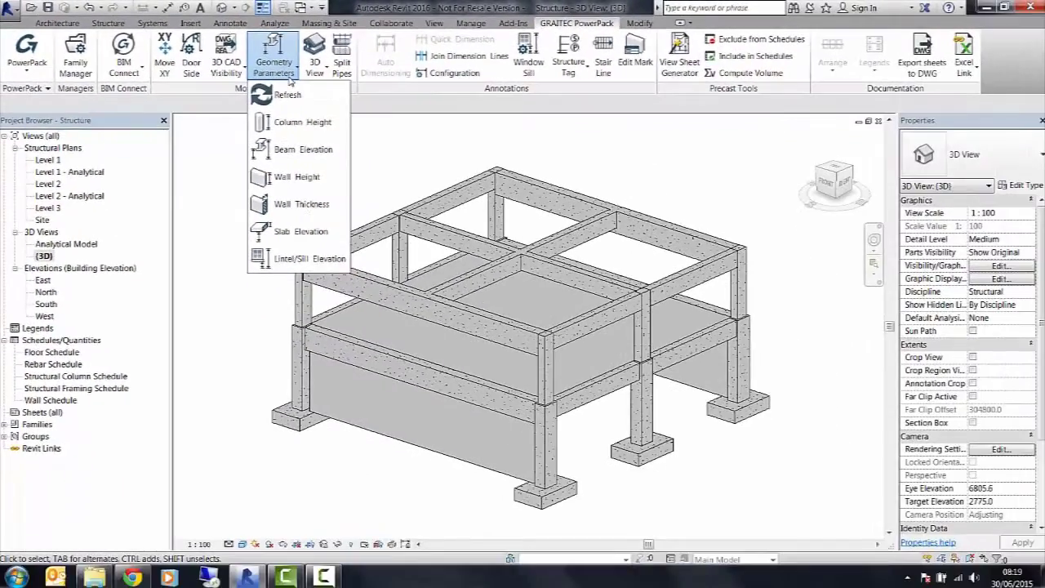
{"action": "left_click", "coordinate": [496, 200]}
{"action": "left_click_drag", "start_coordinate": [256, 186], "coordinate": [780, 515]}
{"action": "left_click", "coordinate": [552, 50]}
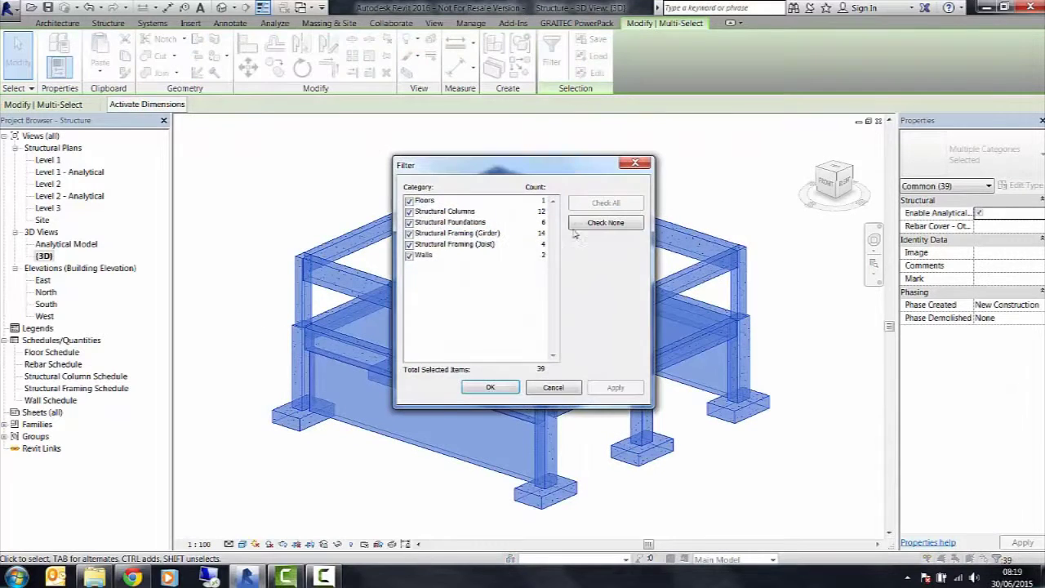
{"action": "left_click", "coordinate": [605, 222]}
{"action": "left_click", "coordinate": [409, 212]}
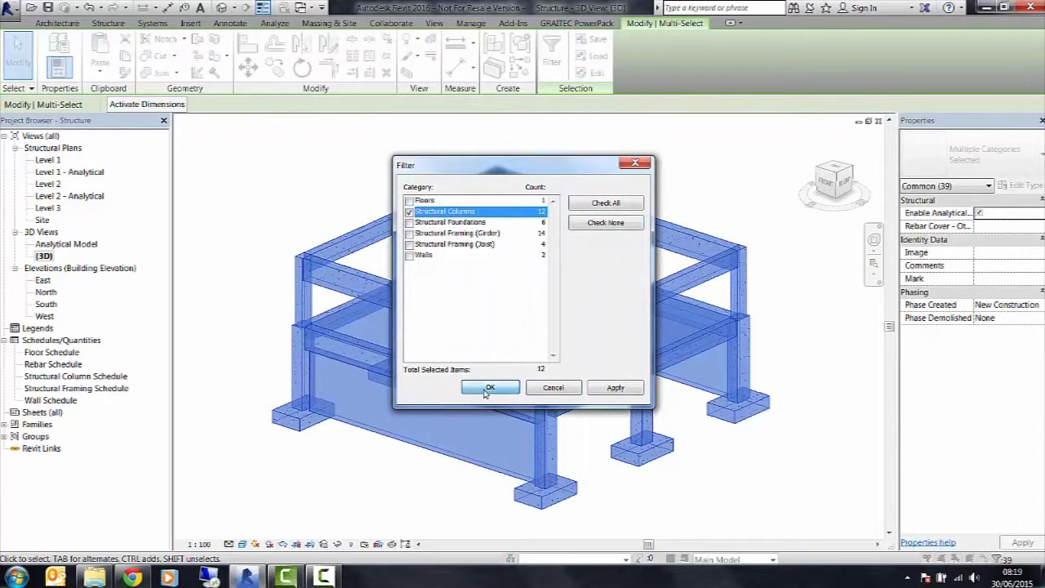
{"action": "left_click", "coordinate": [488, 387]}
Add the Column Height geometry parameter to the selected structural columns
{"action": "left_click", "coordinate": [555, 25]}
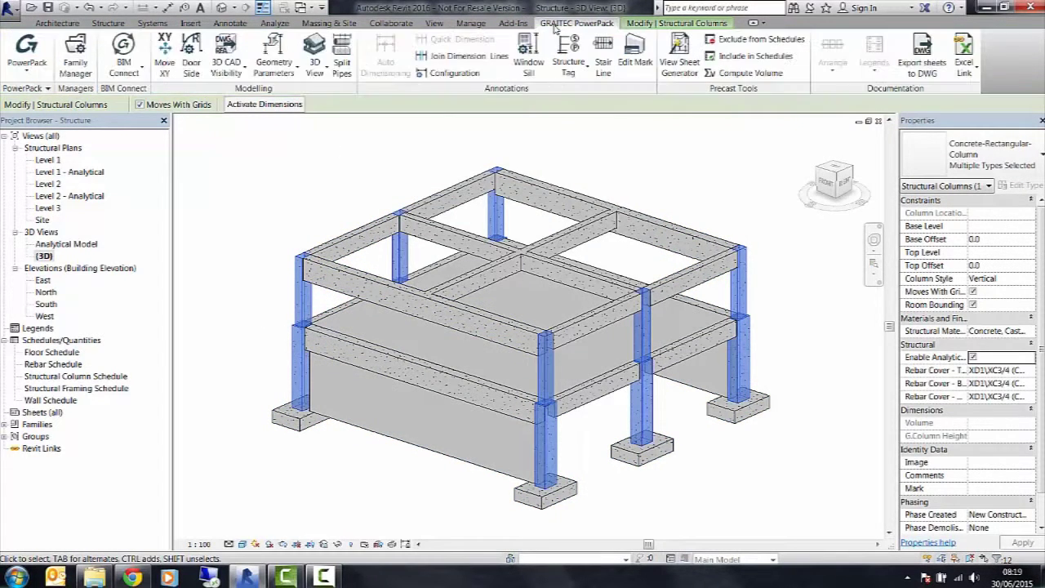
{"action": "left_click", "coordinate": [278, 69]}
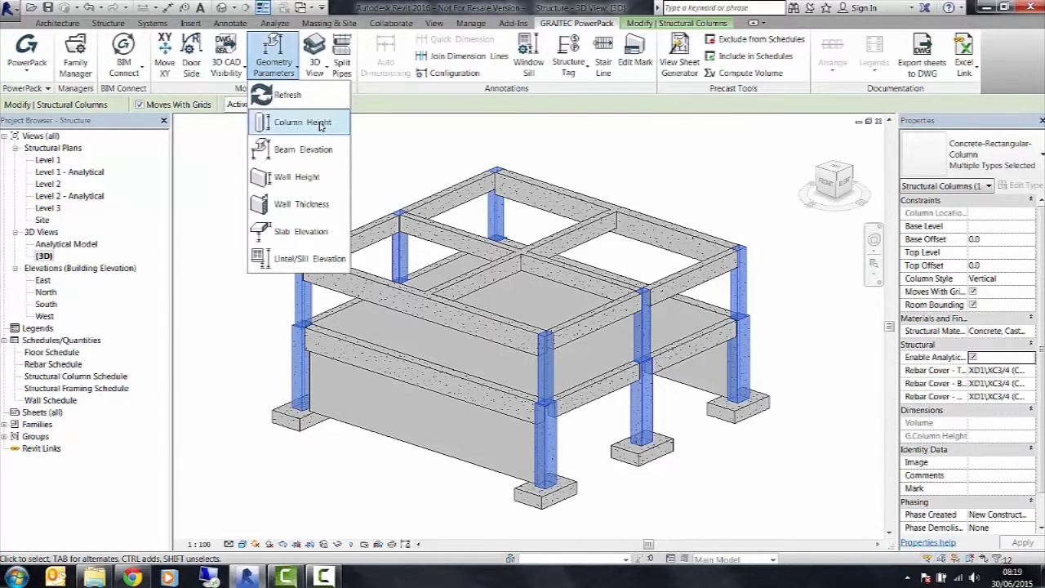
{"action": "left_click", "coordinate": [319, 123]}
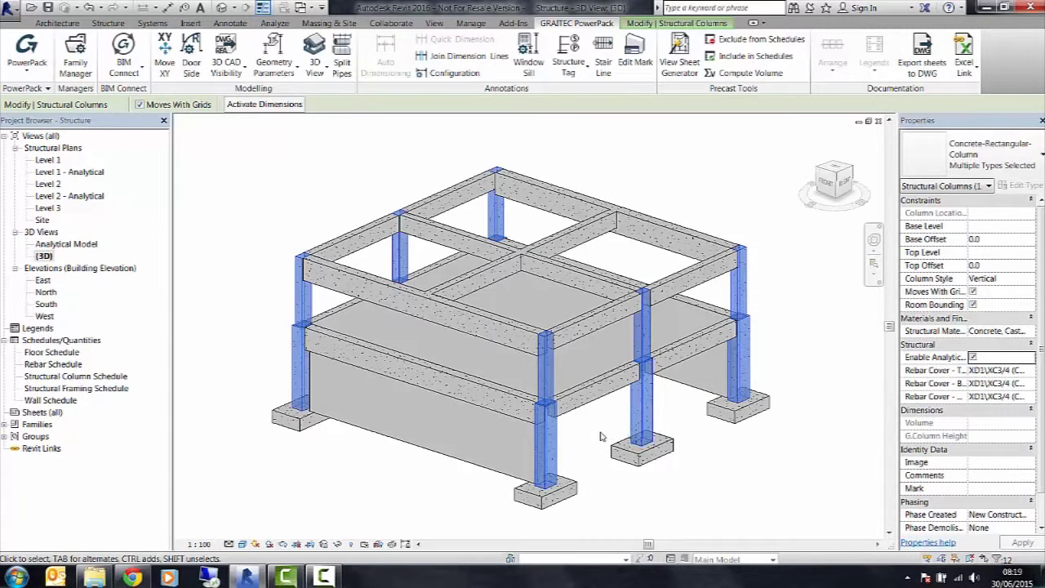
Add the G.Column Height field above Count in the Structural Column Schedule and widen its column to fit the header
{"action": "double_click", "coordinate": [82, 377]}
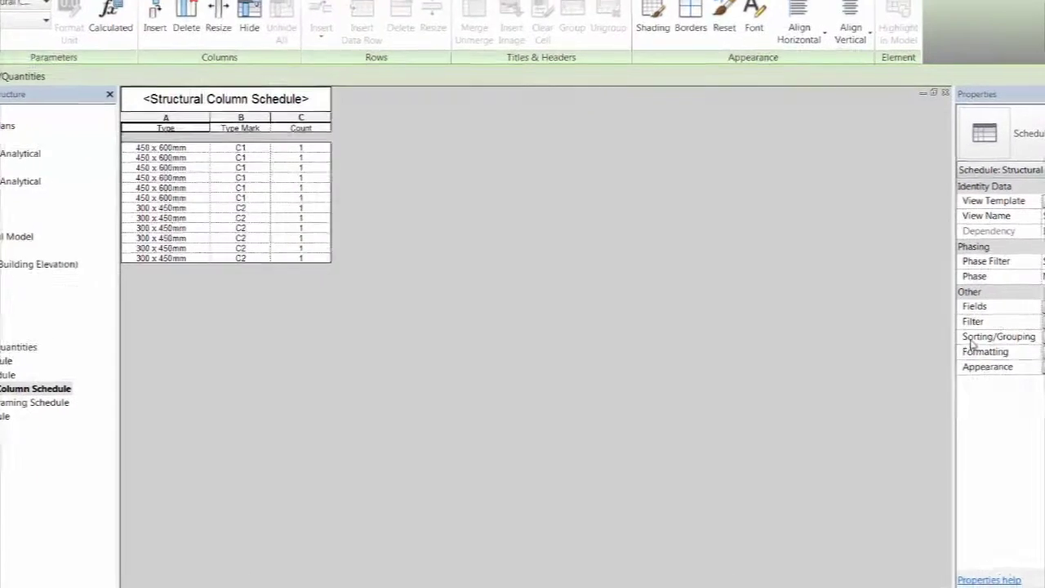
{"action": "left_click", "coordinate": [1044, 306]}
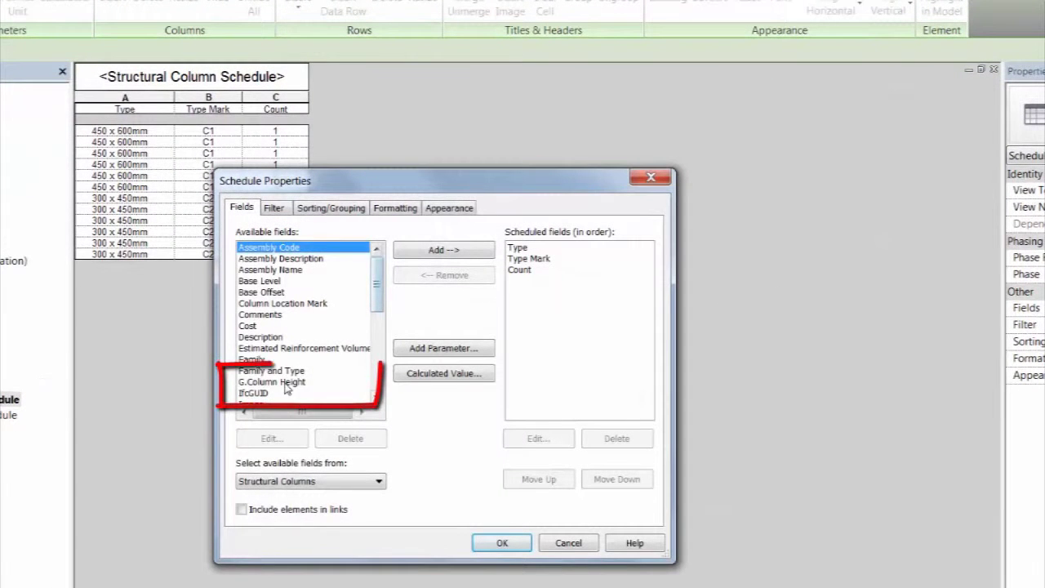
{"action": "left_click", "coordinate": [269, 383]}
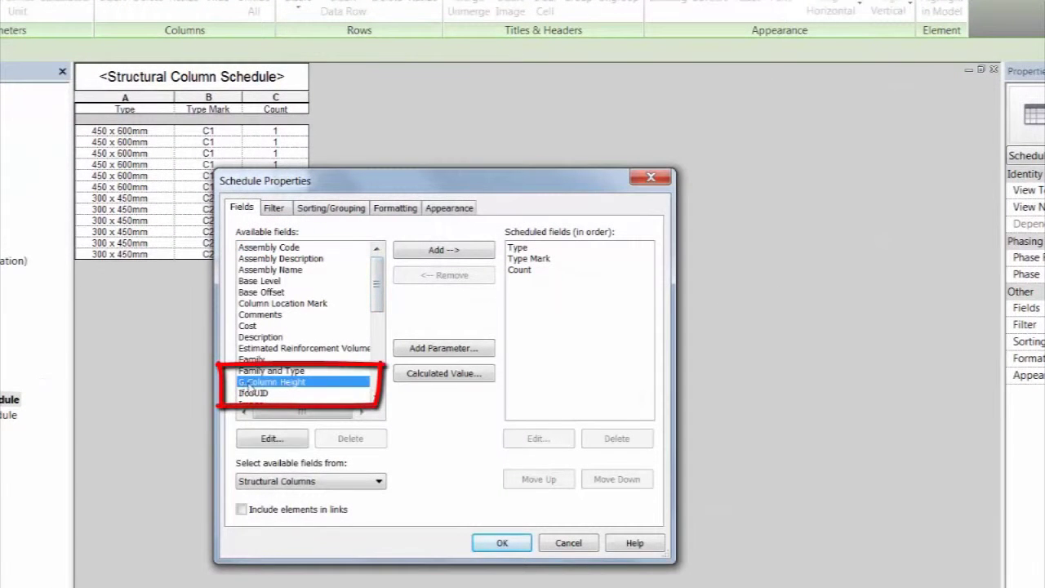
{"action": "left_click", "coordinate": [459, 253]}
{"action": "left_click", "coordinate": [539, 479]}
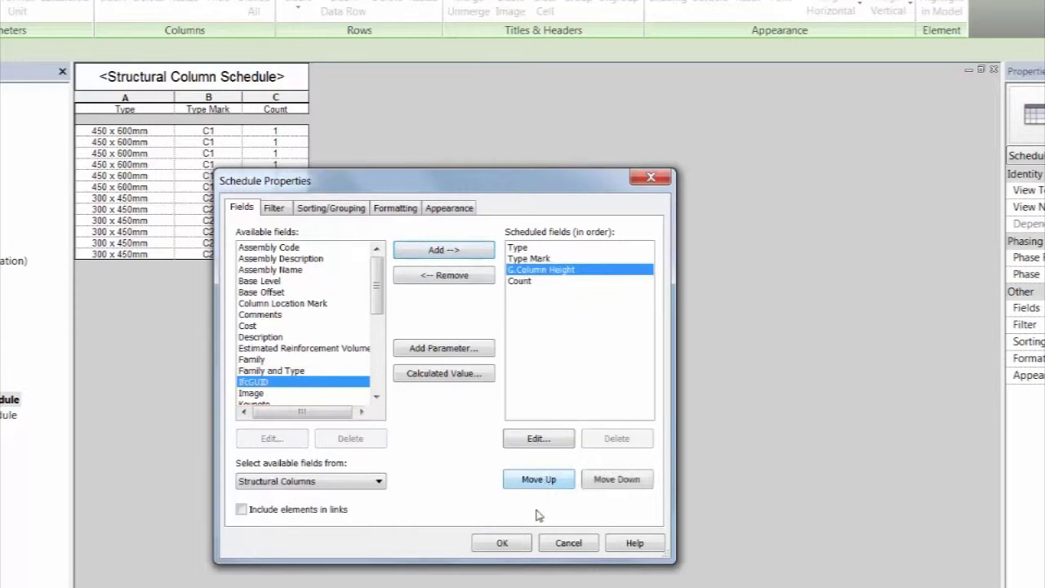
{"action": "left_click", "coordinate": [502, 544]}
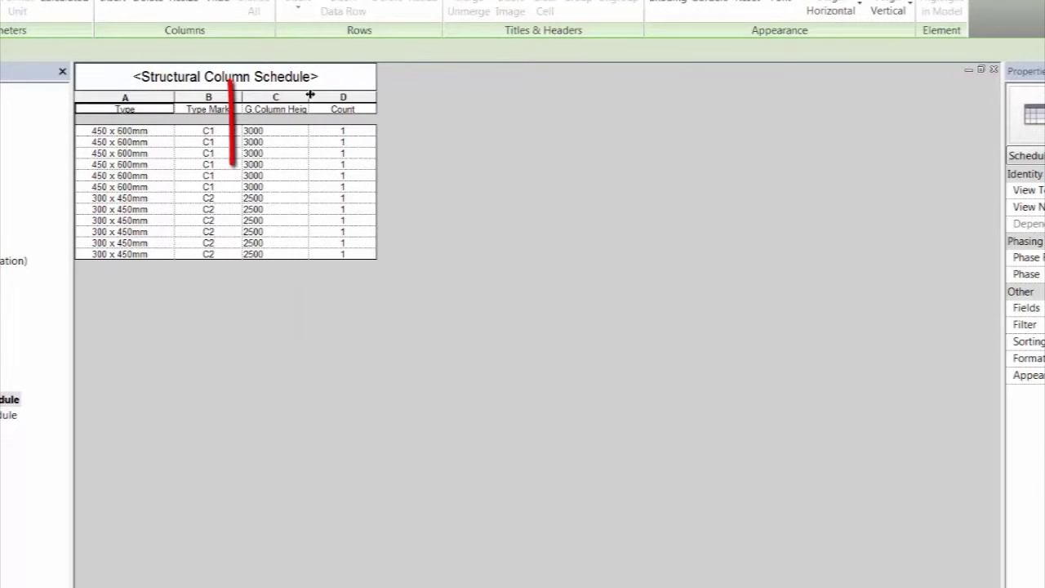
{"action": "left_click_drag", "start_coordinate": [310, 96], "coordinate": [342, 103]}
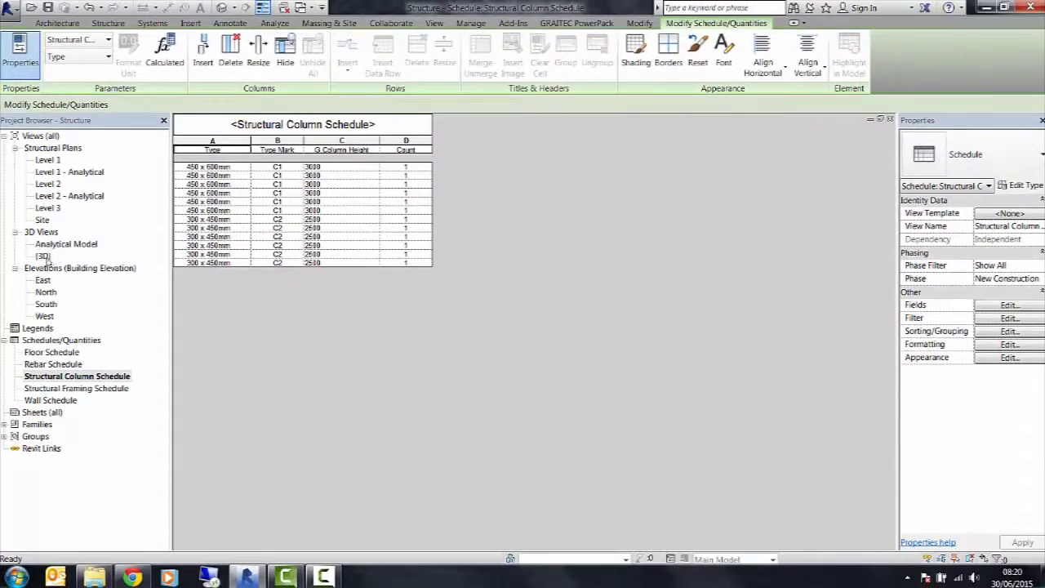
In the {3D} view, set the Top Offset of the three upper columns along the rear-left side to 1000
{"action": "left_click", "coordinate": [43, 256]}
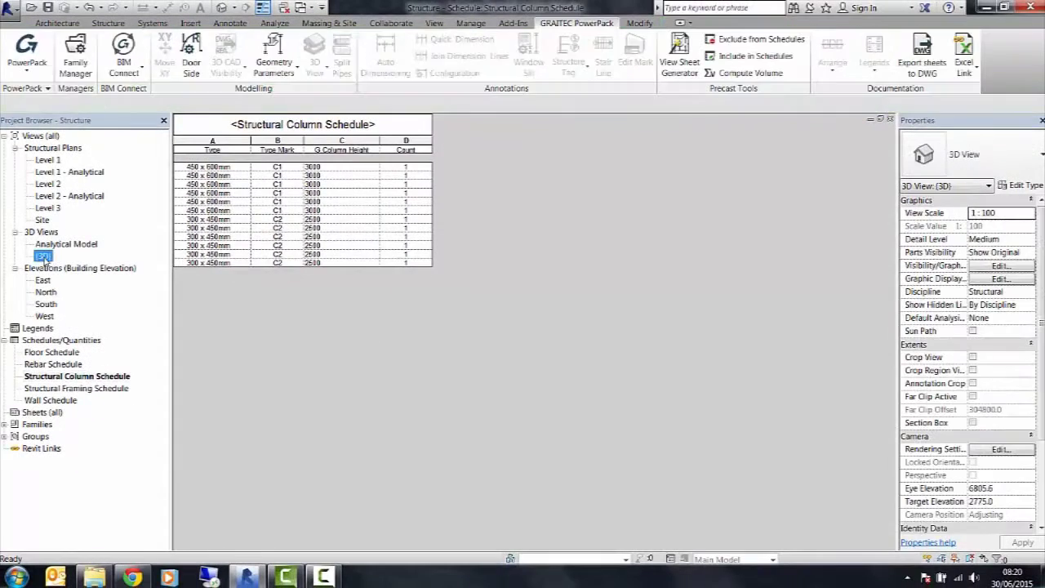
{"action": "double_click", "coordinate": [43, 257]}
{"action": "key", "text": "Escape"}
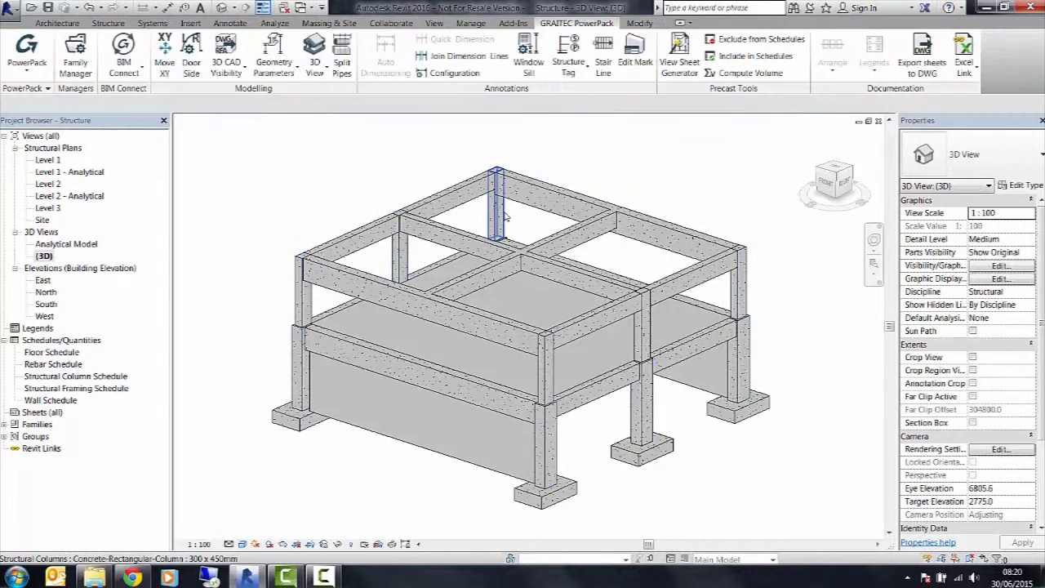
{"action": "left_click", "coordinate": [499, 214]}
{"action": "left_click", "coordinate": [400, 254], "text": "ctrl"}
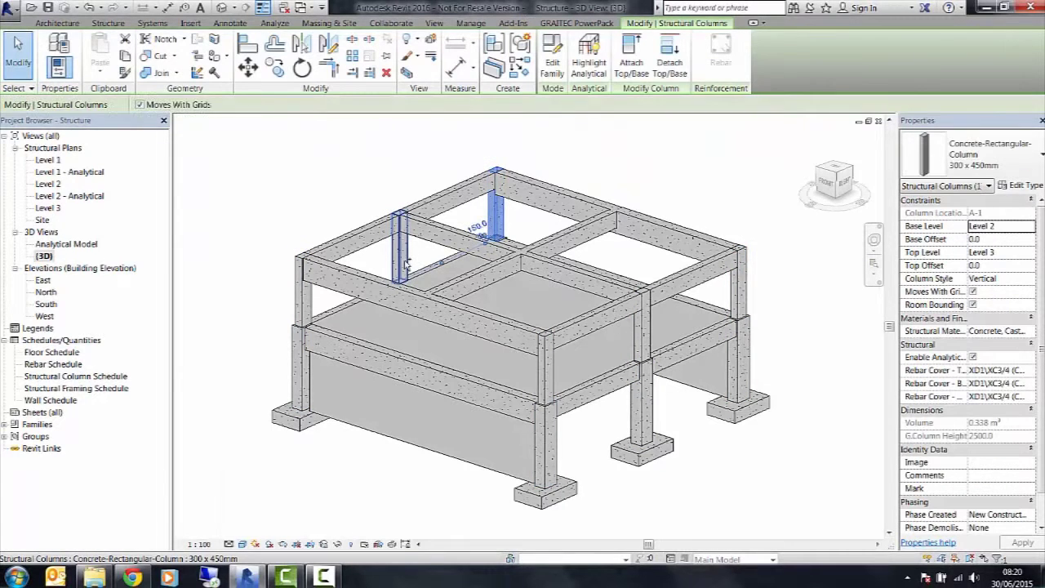
{"action": "left_click", "coordinate": [313, 295], "text": "ctrl"}
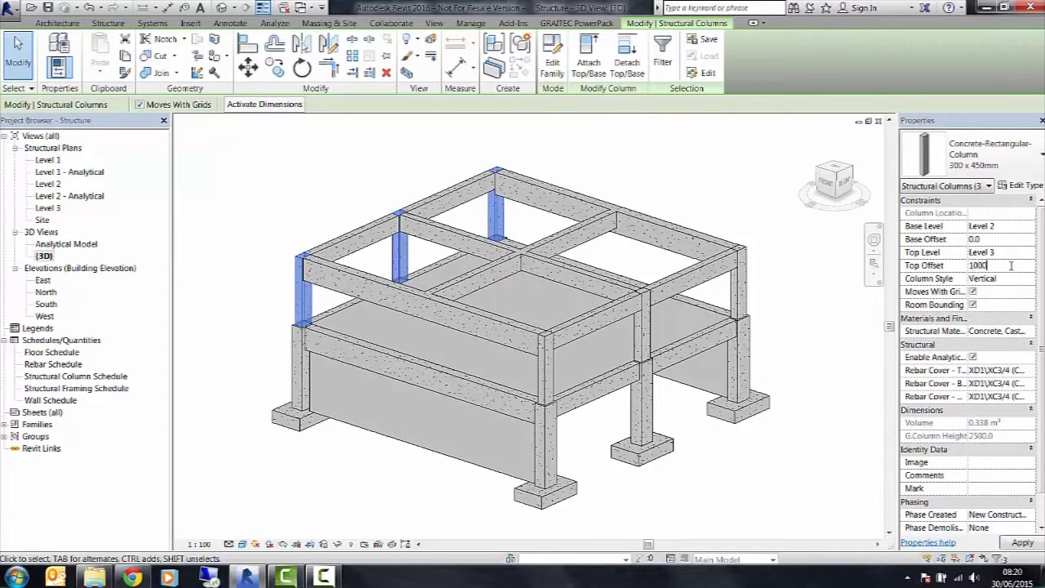
{"action": "left_click", "coordinate": [1022, 543]}
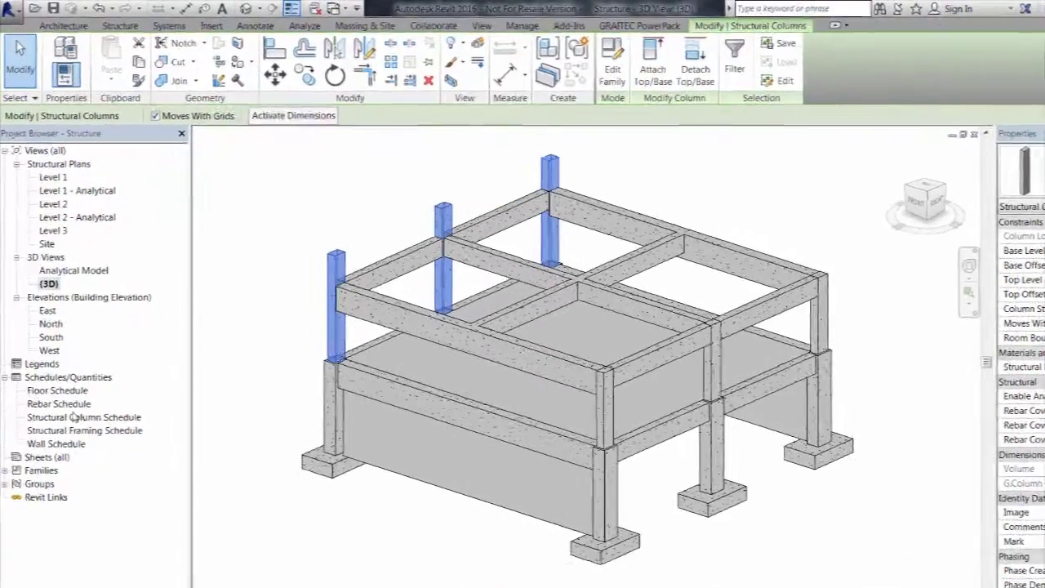
Reopen the Structural Column Schedule and update the column heights through the geometry parameters
{"action": "double_click", "coordinate": [75, 375]}
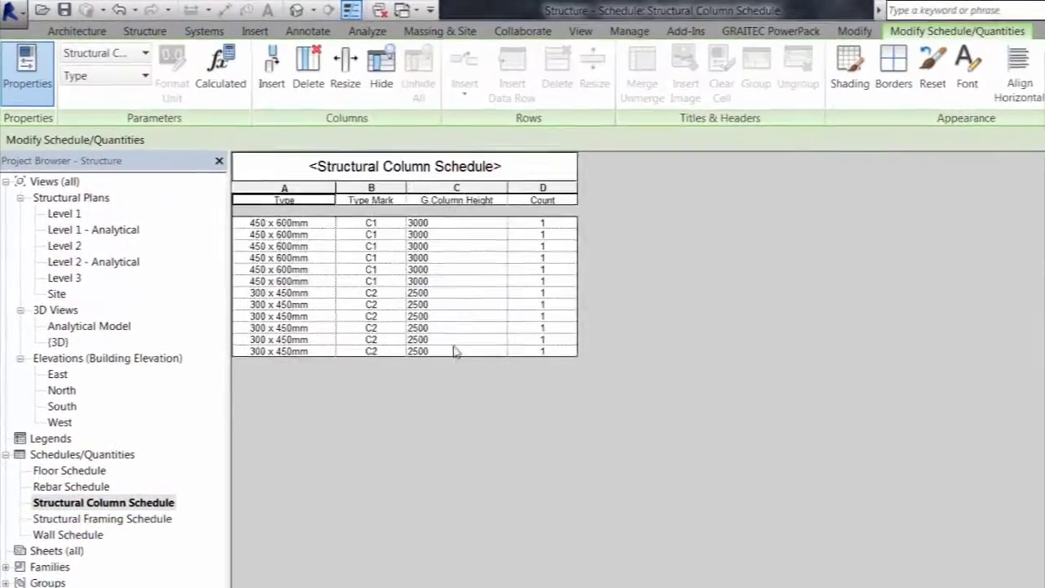
{"action": "left_click", "coordinate": [820, 32]}
{"action": "left_click", "coordinate": [390, 97]}
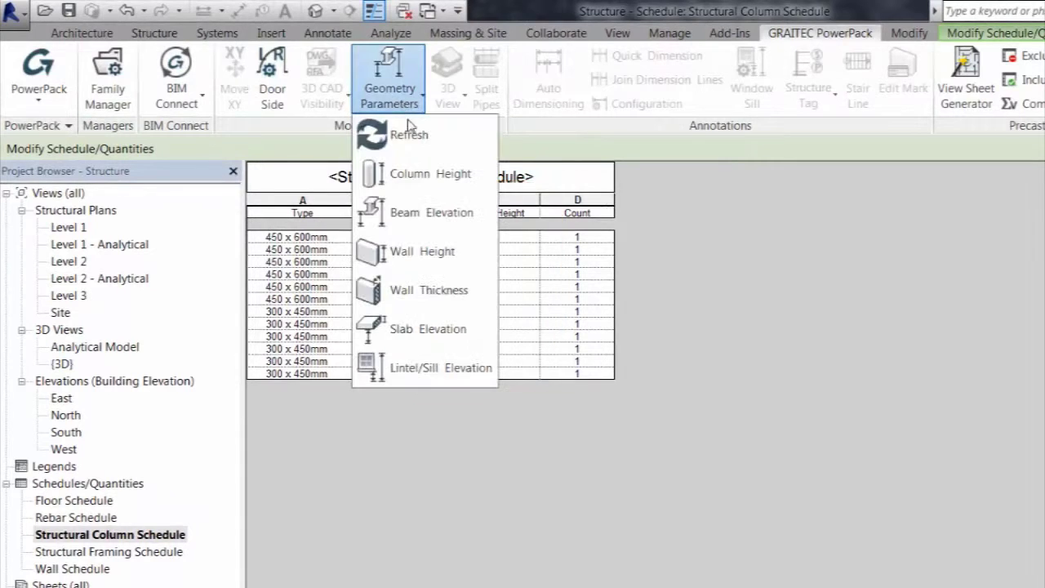
{"action": "left_click", "coordinate": [400, 176]}
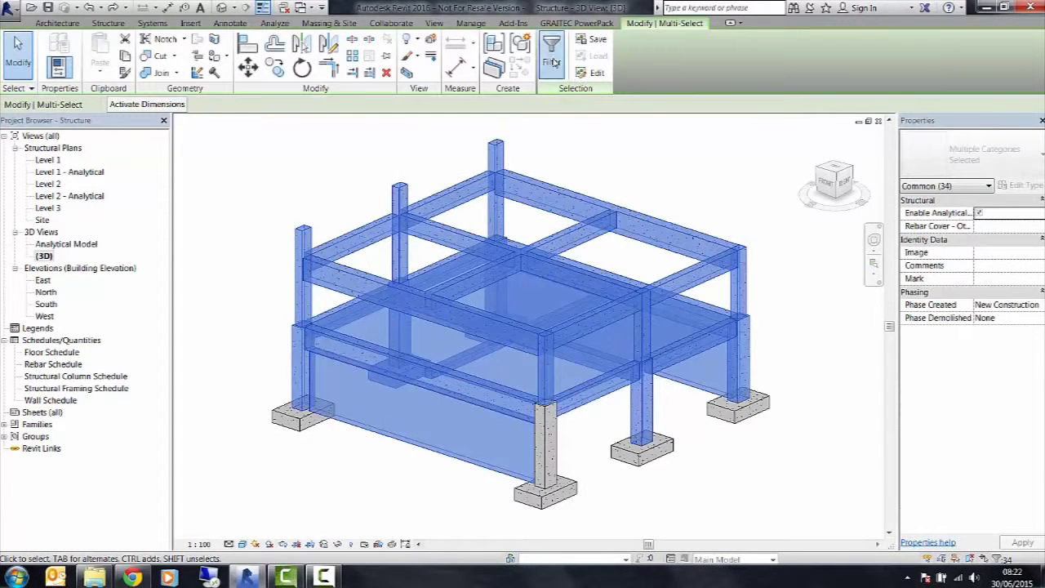
Filter the model selection down to Structural Framing (Girder) and Structural Framing (Joist)
{"action": "left_click", "coordinate": [552, 54]}
{"action": "left_click", "coordinate": [409, 232]}
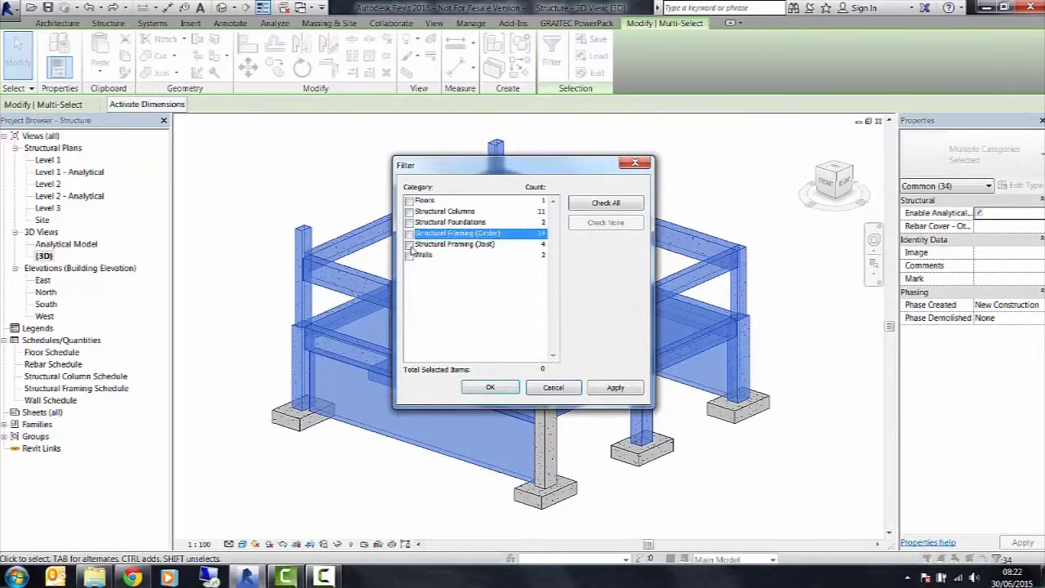
{"action": "left_click", "coordinate": [409, 244]}
{"action": "left_click", "coordinate": [457, 232]}
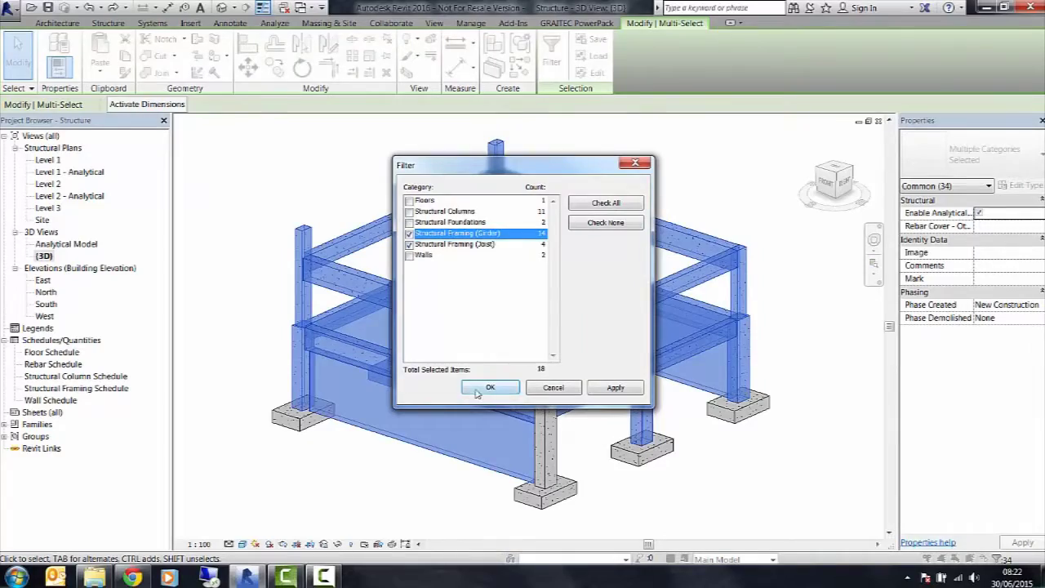
{"action": "left_click", "coordinate": [480, 389]}
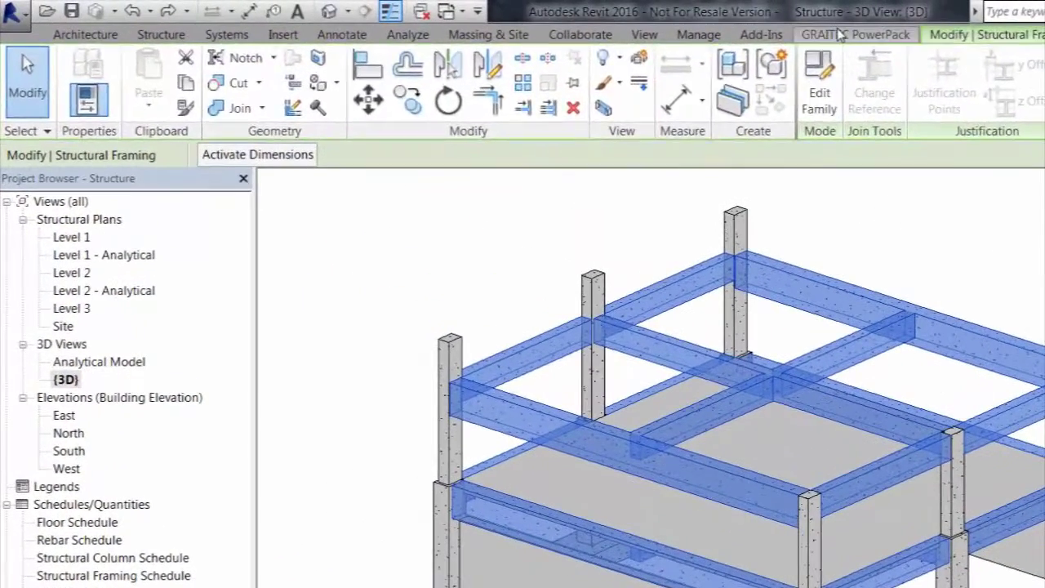
Add the Beam Elevation geometry parameters to the selected beams and accept the added shared parameters
{"action": "left_click", "coordinate": [840, 33]}
{"action": "left_click", "coordinate": [403, 86]}
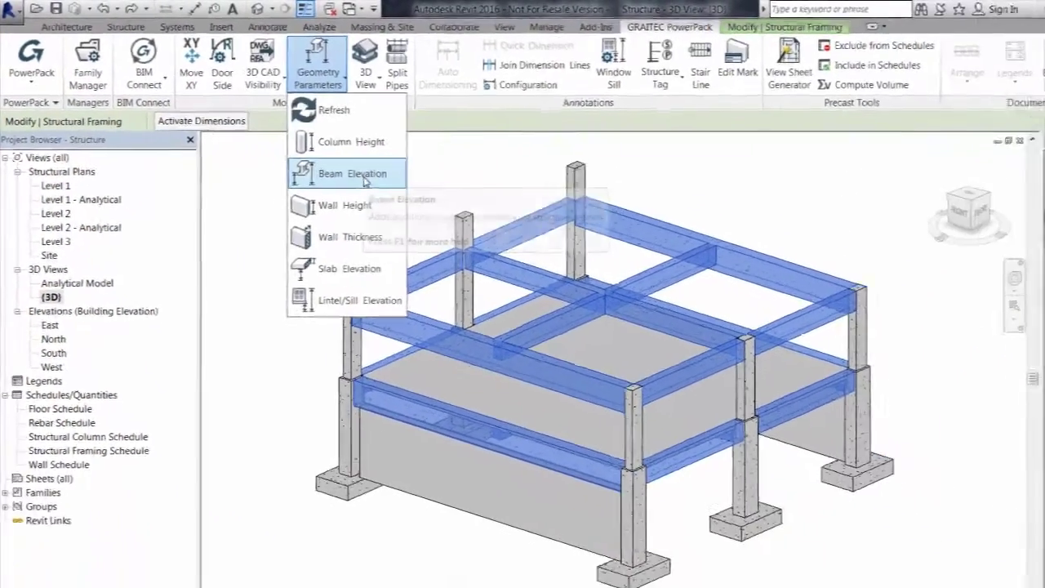
{"action": "left_click", "coordinate": [364, 180]}
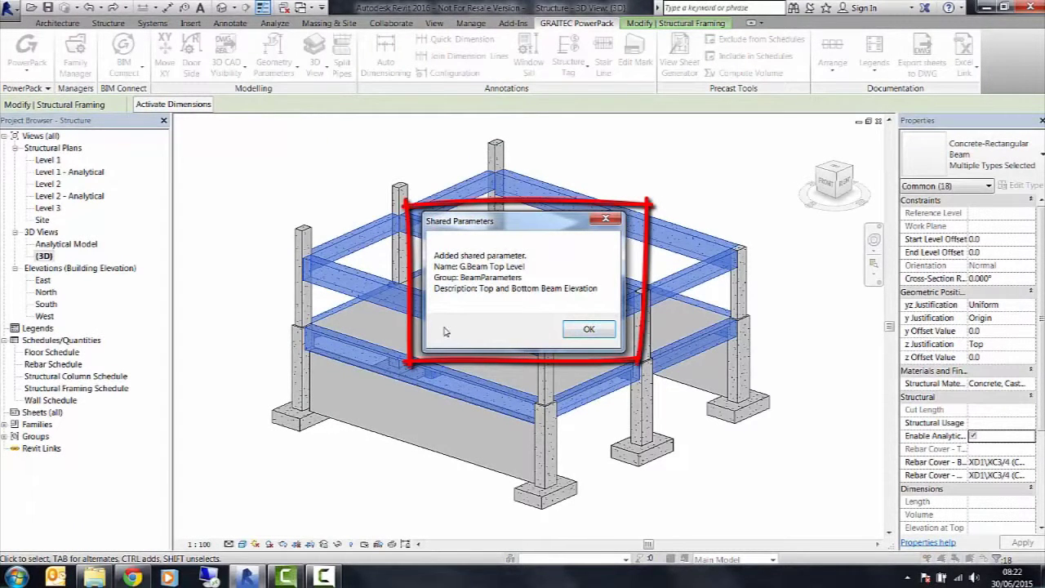
{"action": "left_click", "coordinate": [581, 330]}
{"action": "left_click", "coordinate": [584, 331]}
Add the G.Beam Bottom Level and G.Beam Top Level fields above Count in the Structural Framing Schedule and widen both columns
{"action": "left_click", "coordinate": [101, 389]}
{"action": "double_click", "coordinate": [102, 389]}
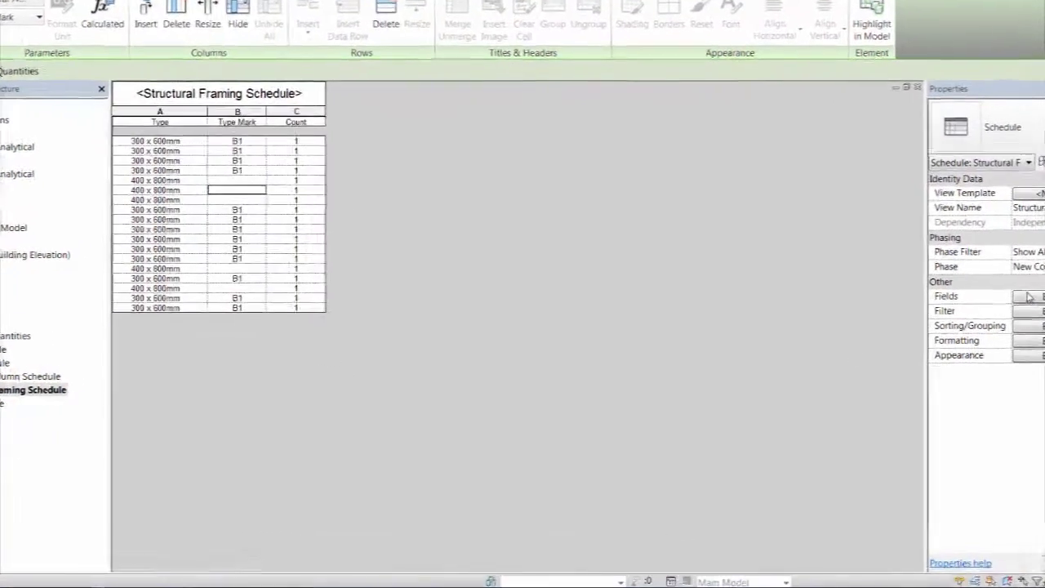
{"action": "left_click", "coordinate": [1010, 305]}
{"action": "left_click", "coordinate": [295, 308]}
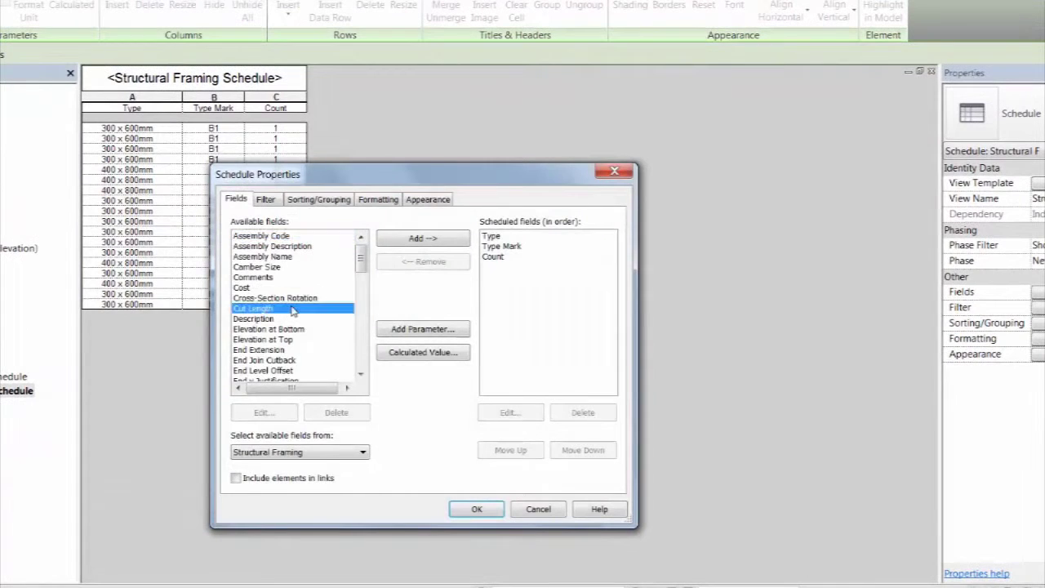
{"action": "scroll", "coordinate": [294, 311], "scroll_direction": "down", "scroll_amount": 3}
{"action": "left_click", "coordinate": [296, 368]}
{"action": "scroll", "coordinate": [296, 363], "scroll_direction": "down", "scroll_amount": 1}
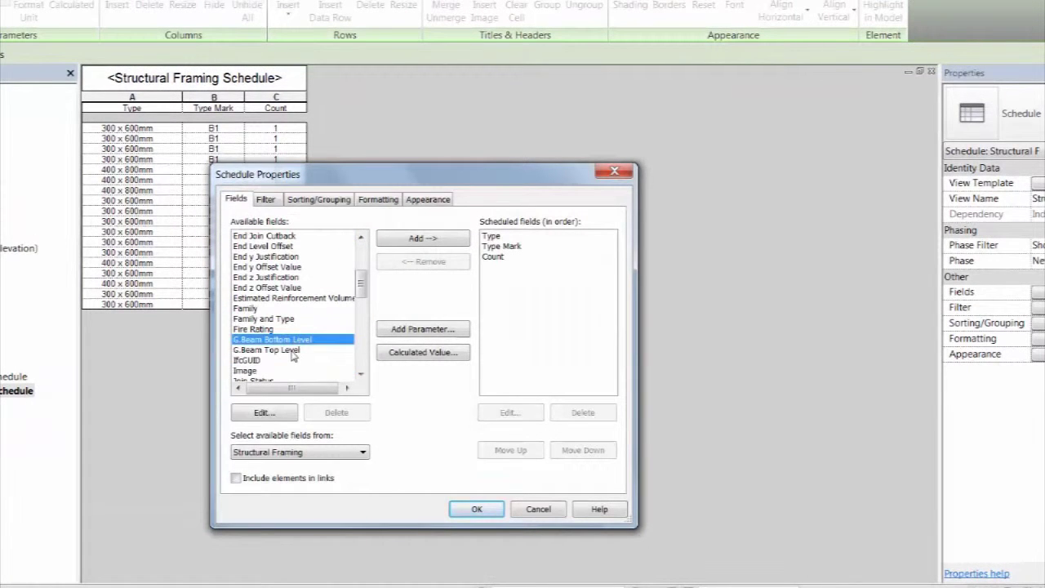
{"action": "left_click", "coordinate": [292, 352], "text": "shift"}
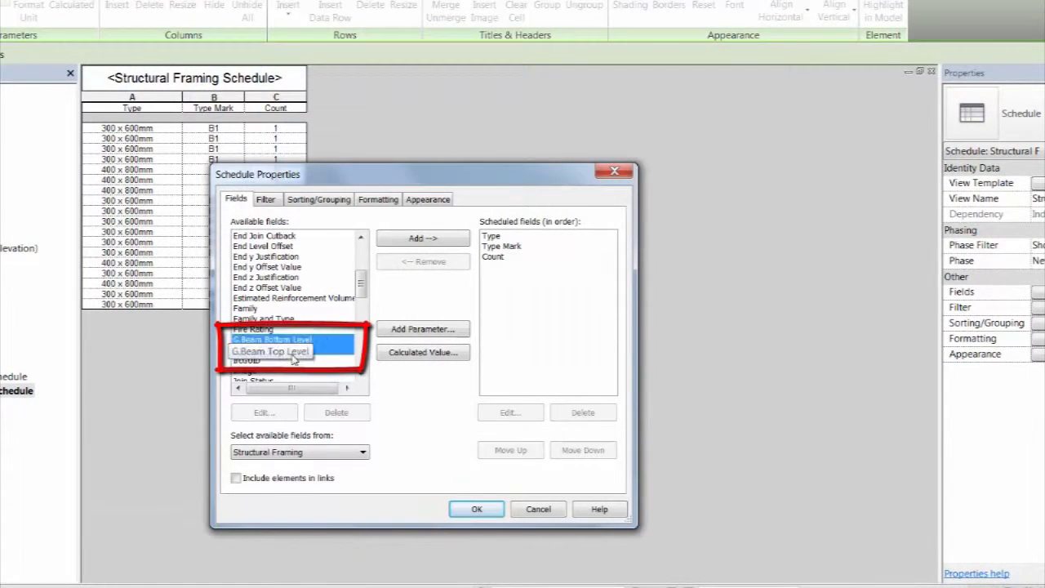
{"action": "left_click", "coordinate": [422, 239]}
{"action": "left_click", "coordinate": [508, 449]}
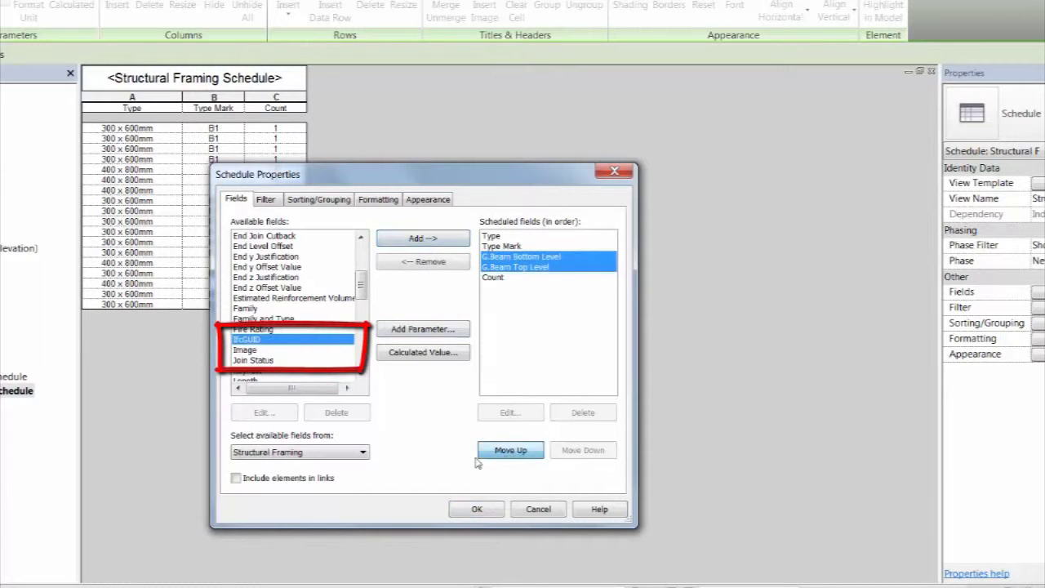
{"action": "key", "text": "Return"}
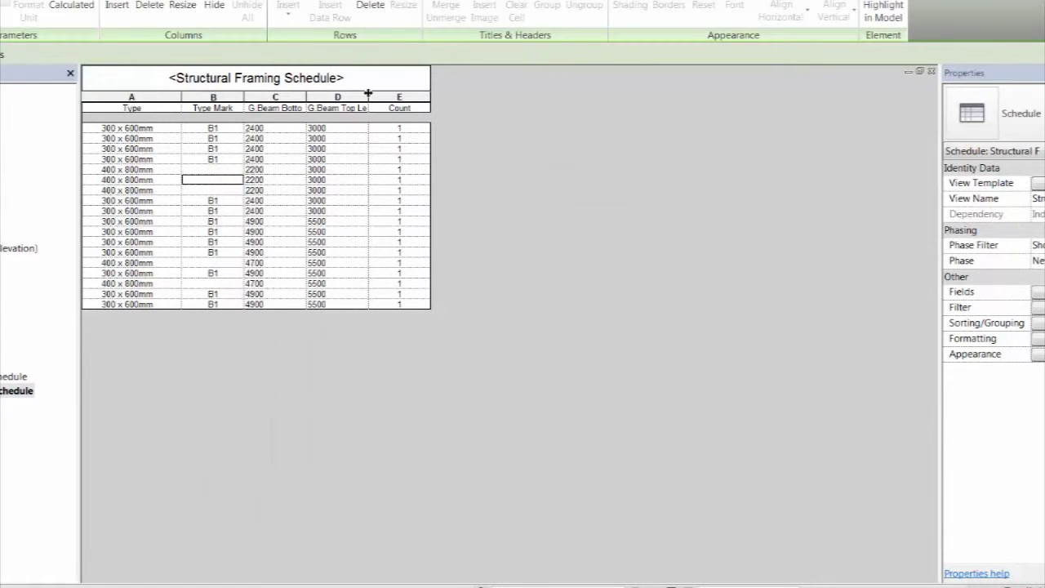
{"action": "left_click_drag", "start_coordinate": [368, 95], "coordinate": [379, 95]}
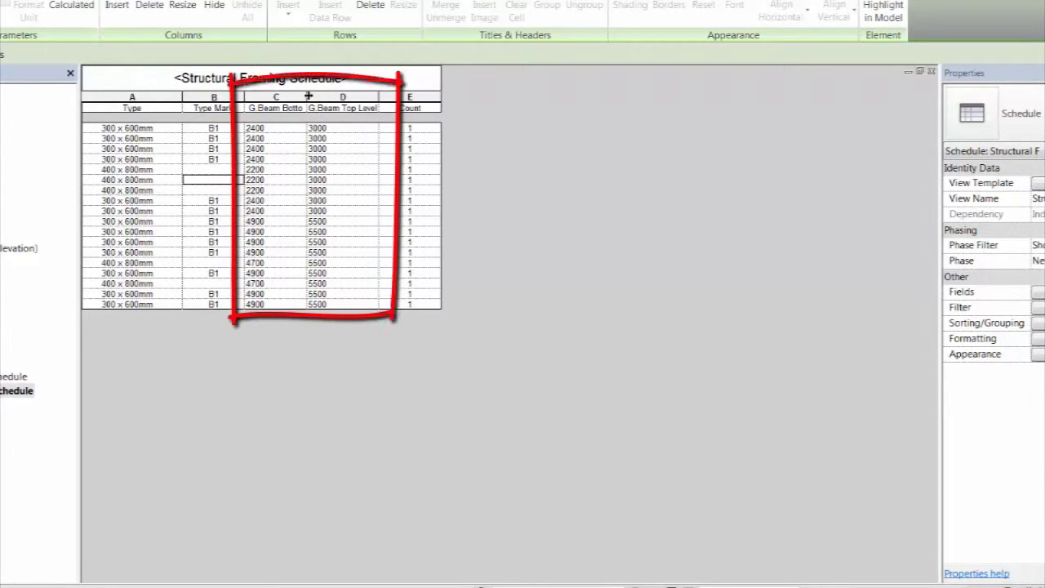
{"action": "left_click_drag", "start_coordinate": [307, 96], "coordinate": [318, 97]}
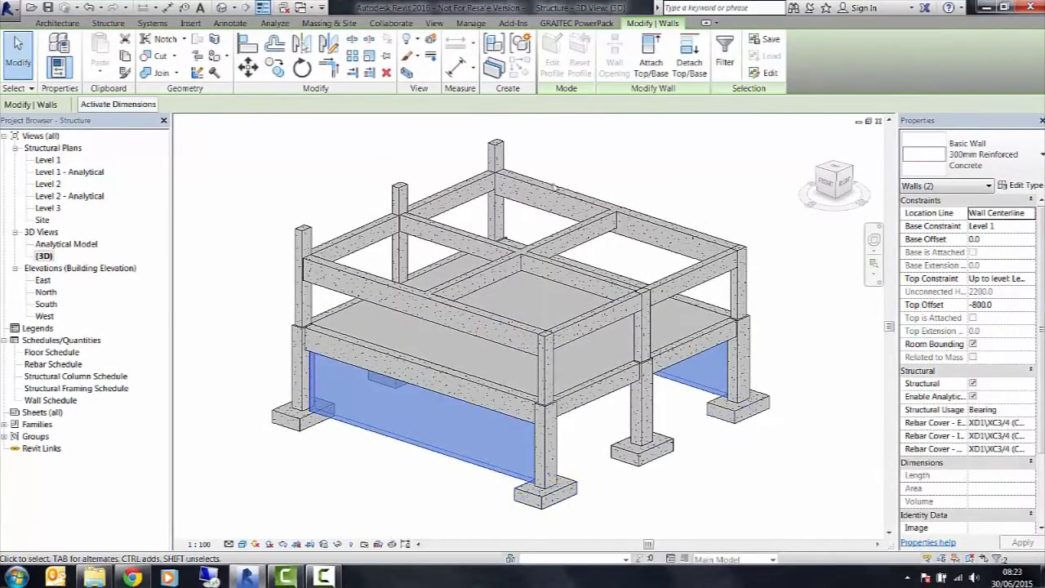
Add the Wall Height and Wall Thickness geometry parameters to the two selected walls and accept the added shared parameters
{"action": "left_click", "coordinate": [571, 25]}
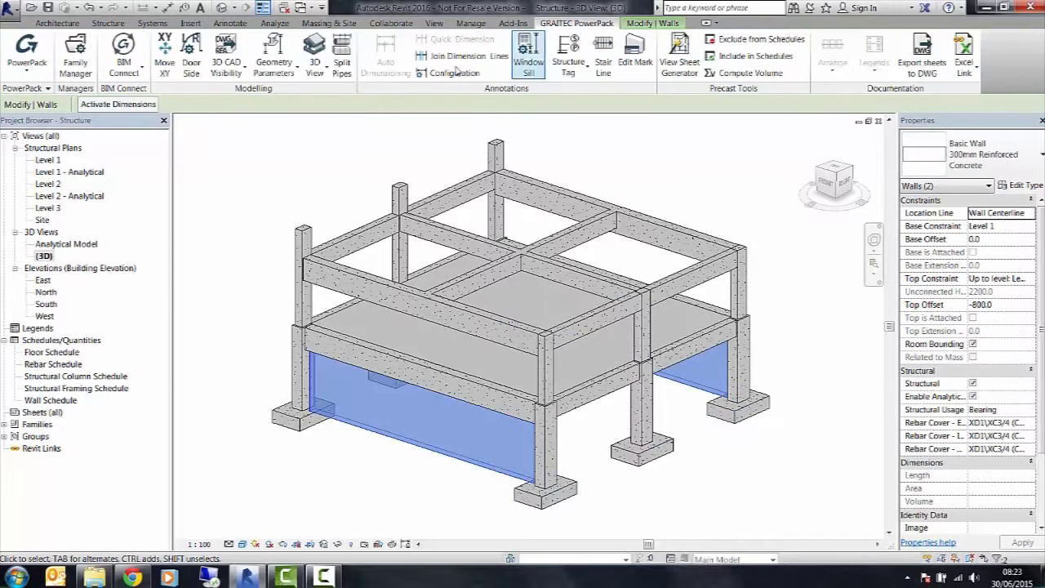
{"action": "left_click", "coordinate": [274, 67]}
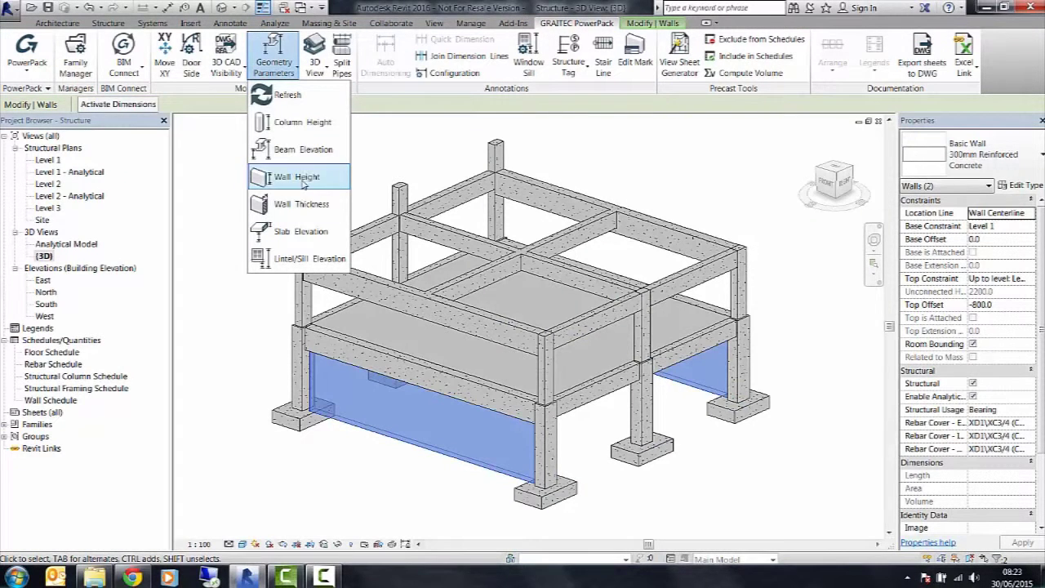
{"action": "left_click", "coordinate": [333, 200]}
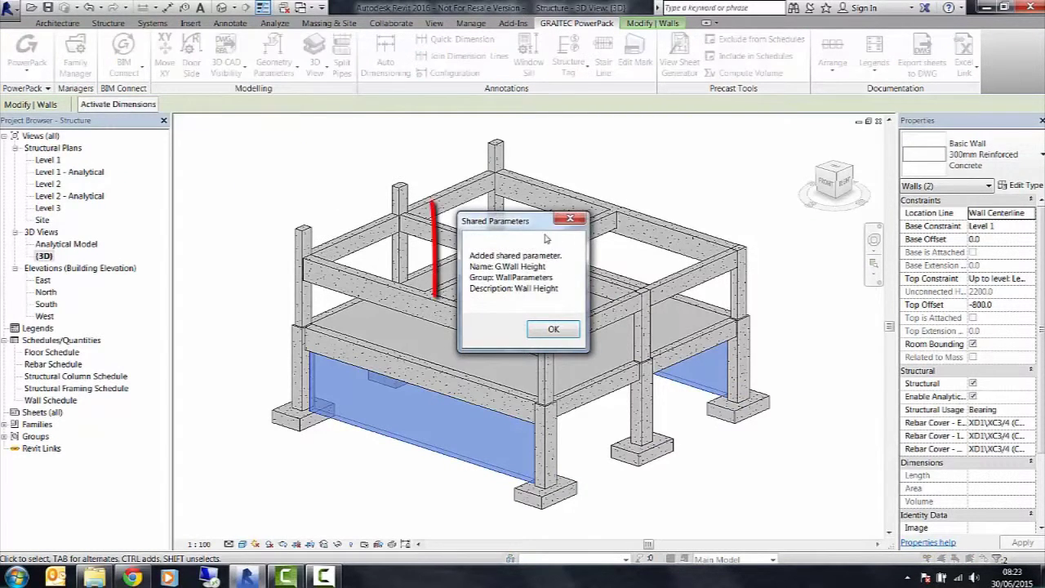
{"action": "left_click", "coordinate": [554, 329]}
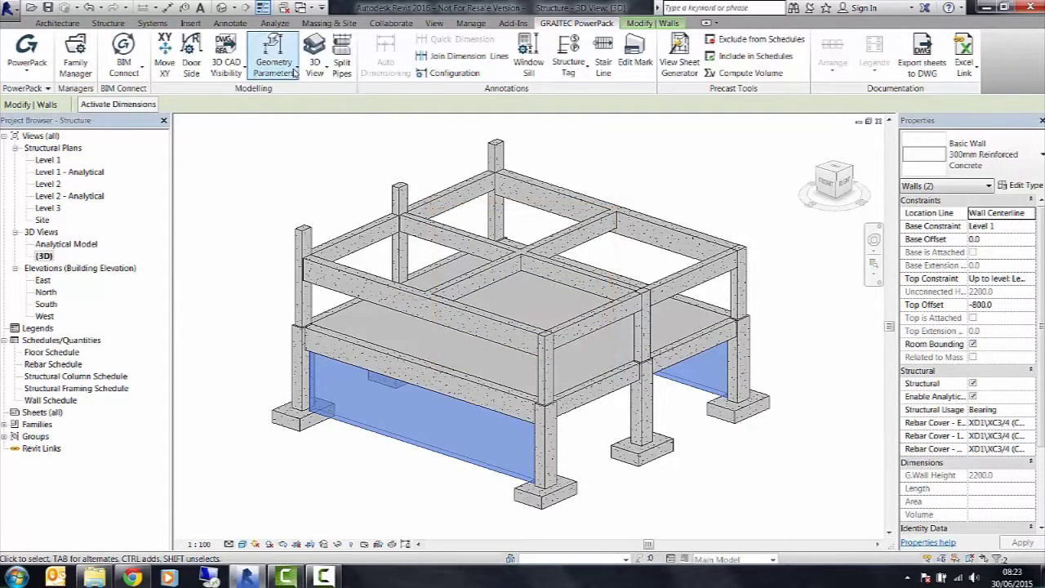
{"action": "left_click", "coordinate": [294, 72]}
{"action": "left_click", "coordinate": [278, 263]}
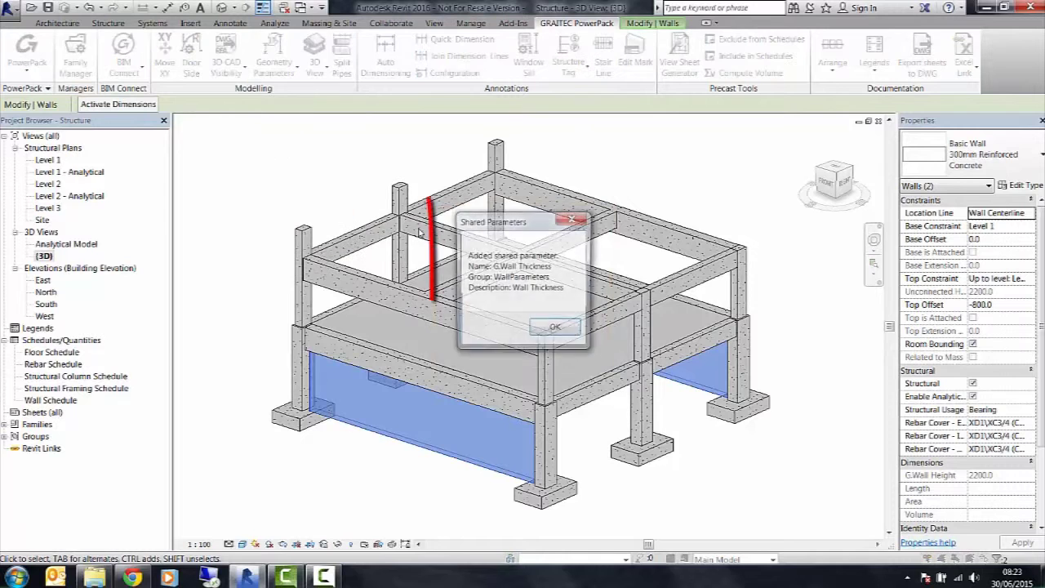
{"action": "left_click", "coordinate": [554, 328]}
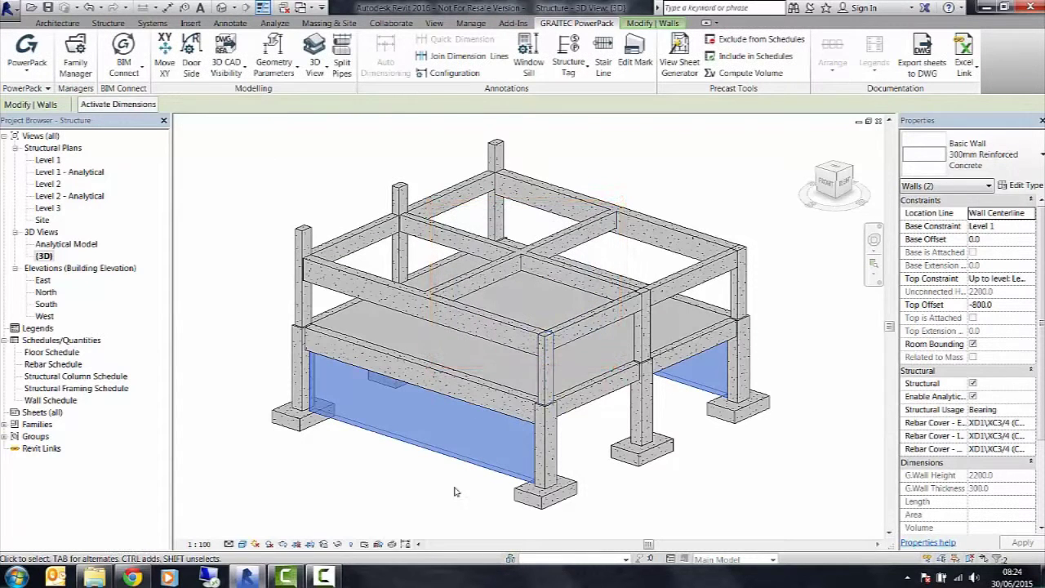
Add the G.Wall Height and G.Wall Thickness fields above Count in the Wall Schedule and widen both columns
{"action": "double_click", "coordinate": [64, 401]}
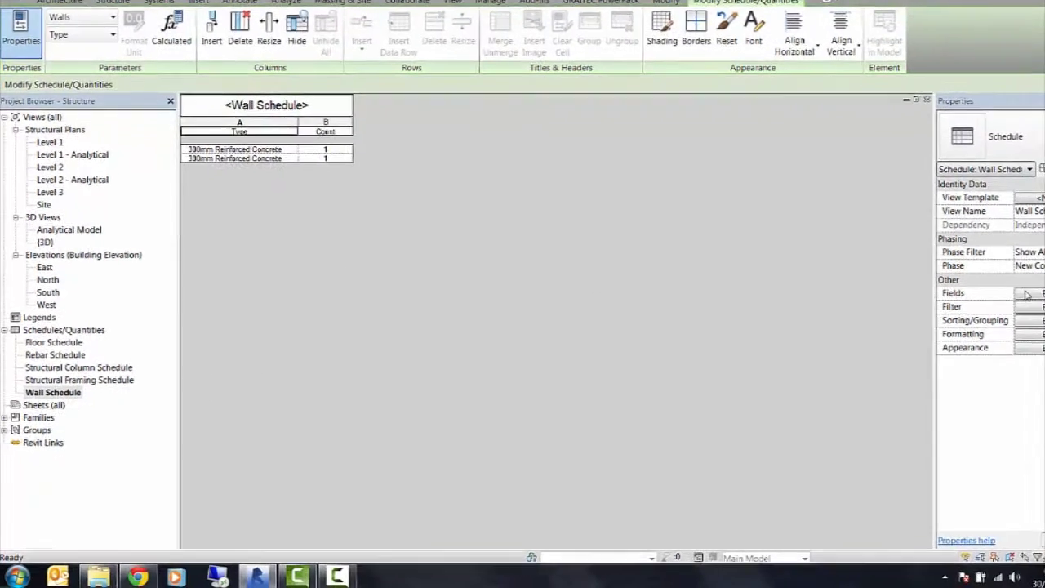
{"action": "left_click", "coordinate": [1010, 304]}
{"action": "left_click", "coordinate": [382, 281]}
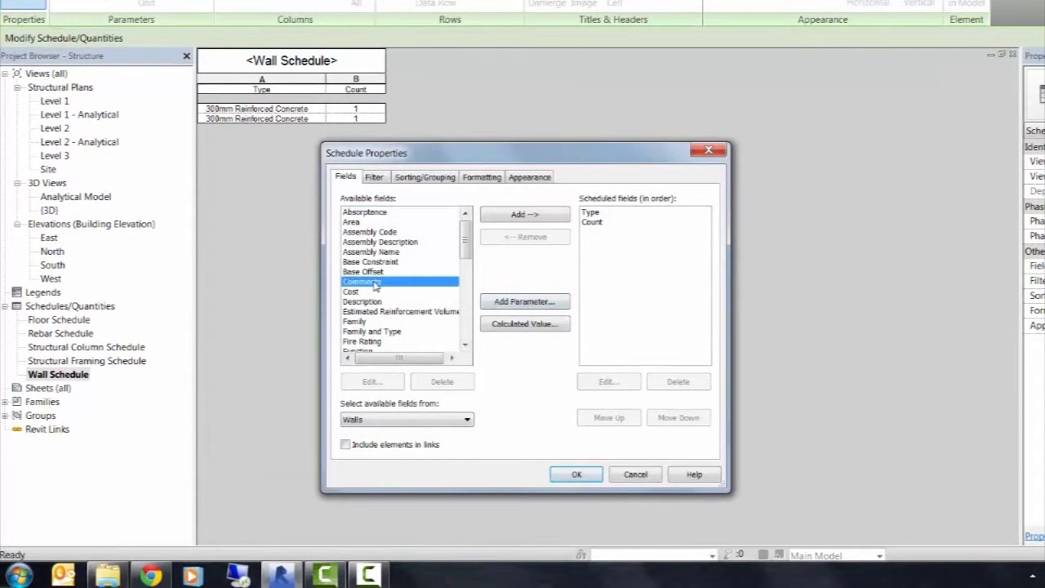
{"action": "scroll", "coordinate": [384, 310], "scroll_direction": "down", "scroll_amount": 1}
{"action": "left_click", "coordinate": [375, 341]}
{"action": "scroll", "coordinate": [384, 314], "scroll_direction": "down", "scroll_amount": 1}
{"action": "left_click", "coordinate": [390, 322], "text": "shift"}
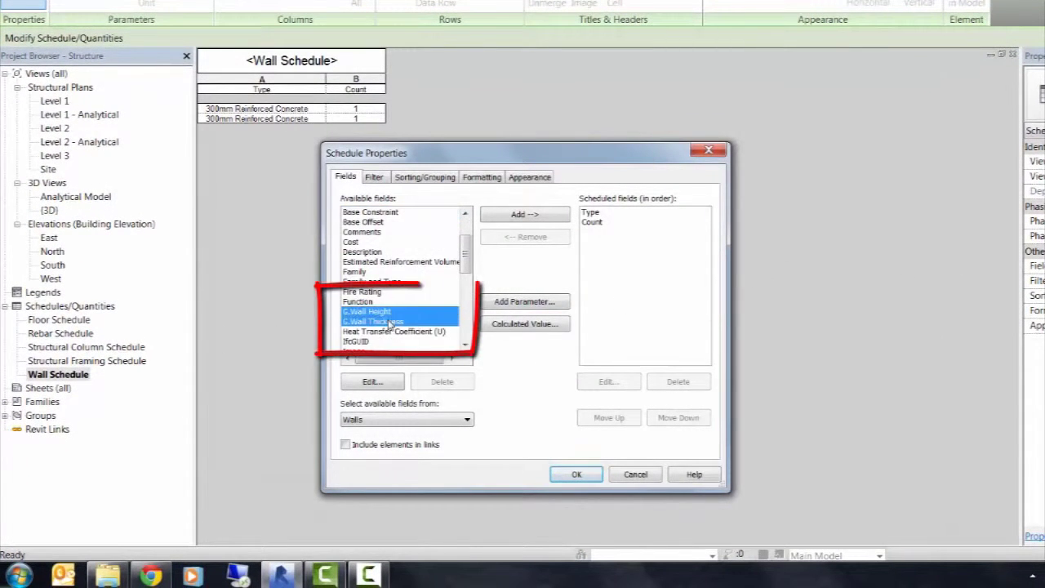
{"action": "left_click", "coordinate": [516, 216]}
{"action": "left_click", "coordinate": [611, 418]}
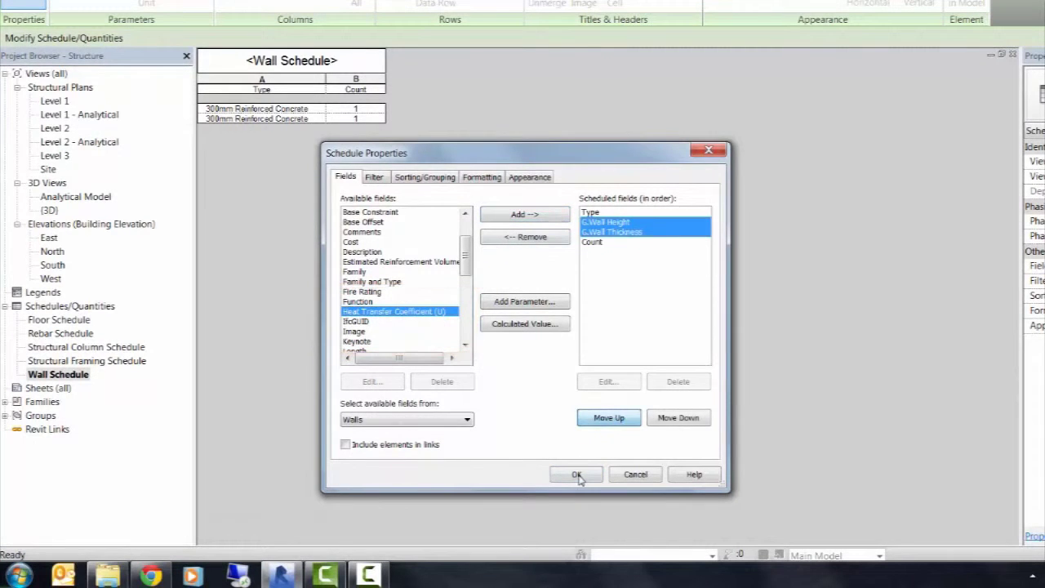
{"action": "left_click", "coordinate": [575, 474]}
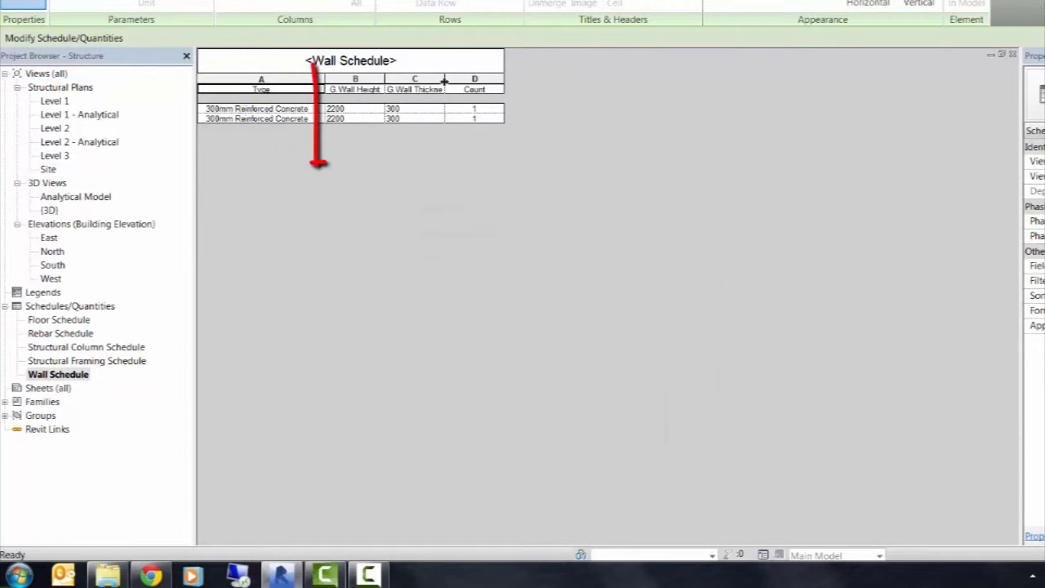
{"action": "left_click_drag", "start_coordinate": [444, 80], "coordinate": [469, 79]}
{"action": "left_click_drag", "start_coordinate": [395, 77], "coordinate": [408, 78]}
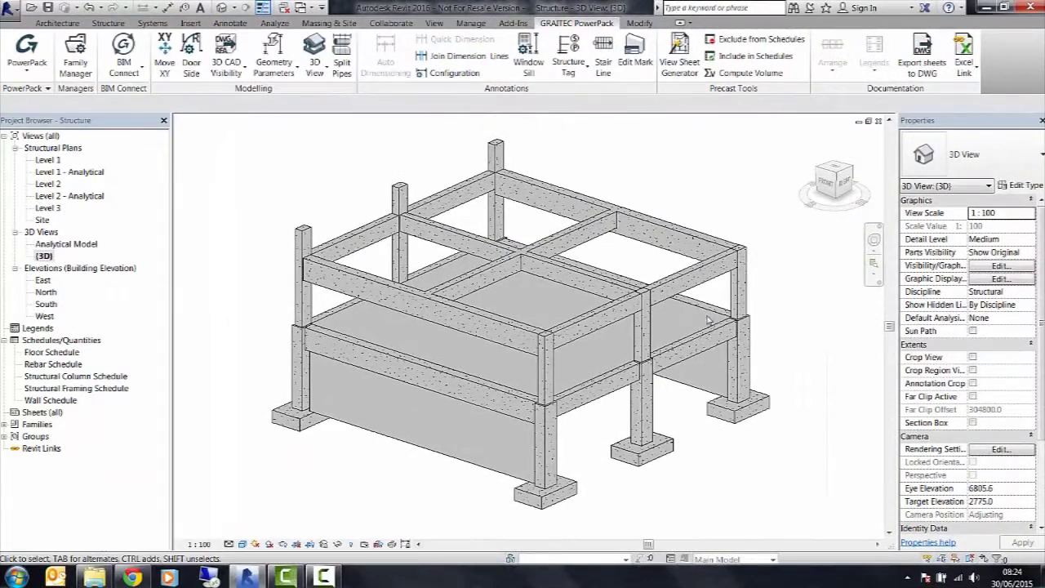
Add the Slab Elevation geometry parameters to the Level 2 floor slab and accept the added shared parameters
{"action": "left_click", "coordinate": [707, 318]}
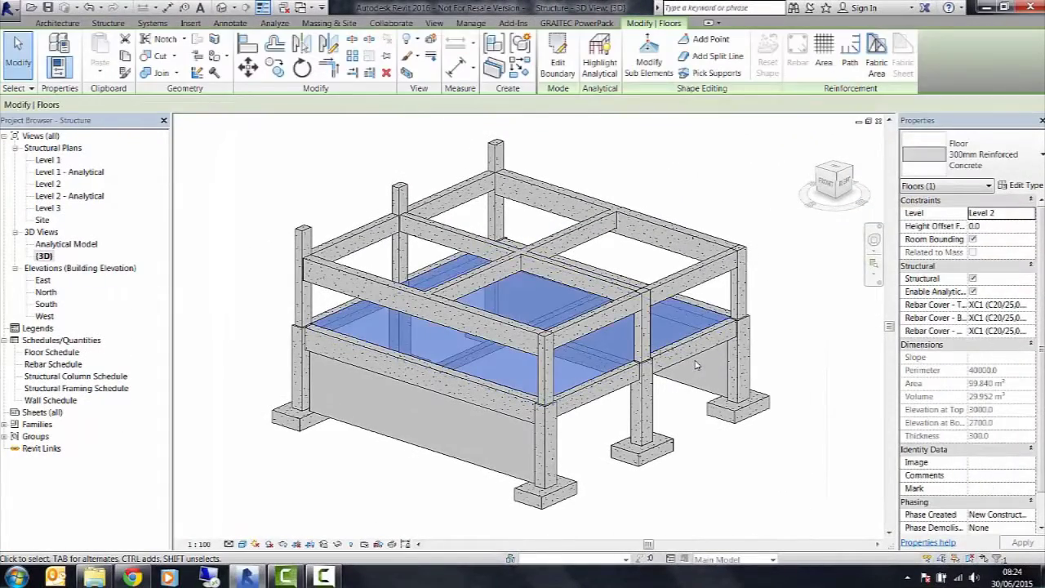
{"action": "left_click", "coordinate": [573, 25]}
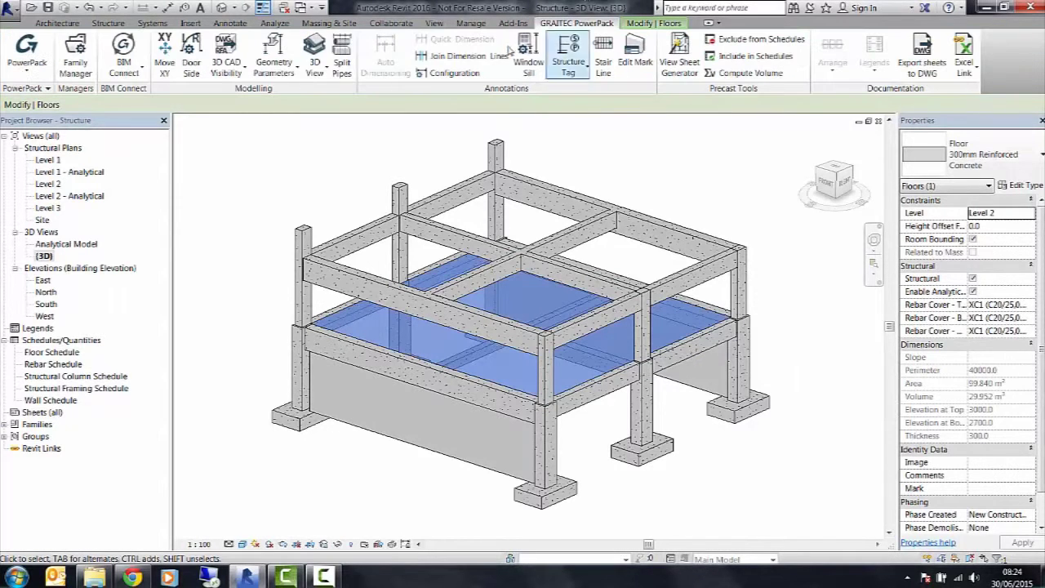
{"action": "left_click", "coordinate": [273, 65]}
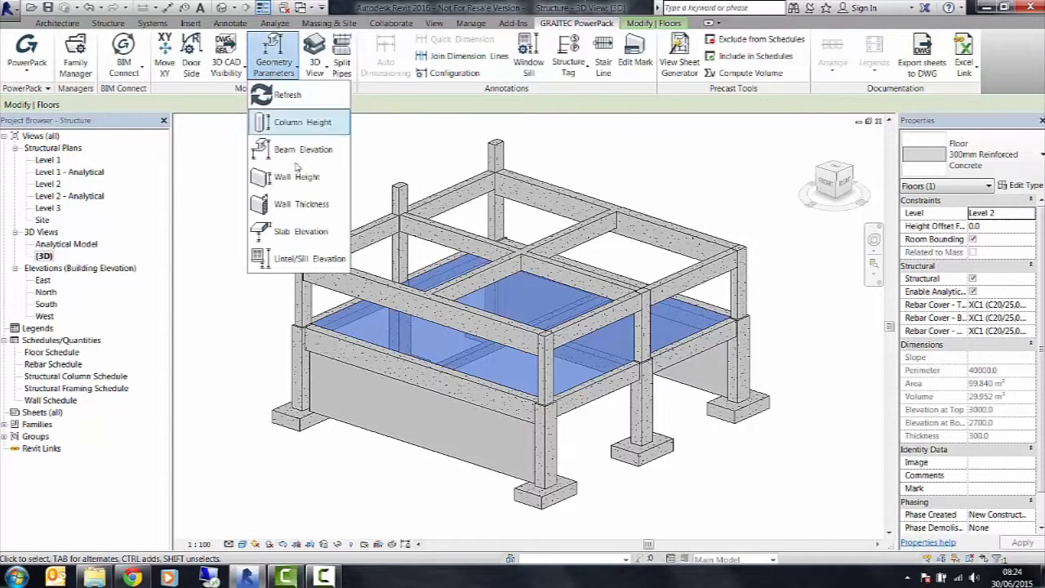
{"action": "left_click", "coordinate": [302, 232]}
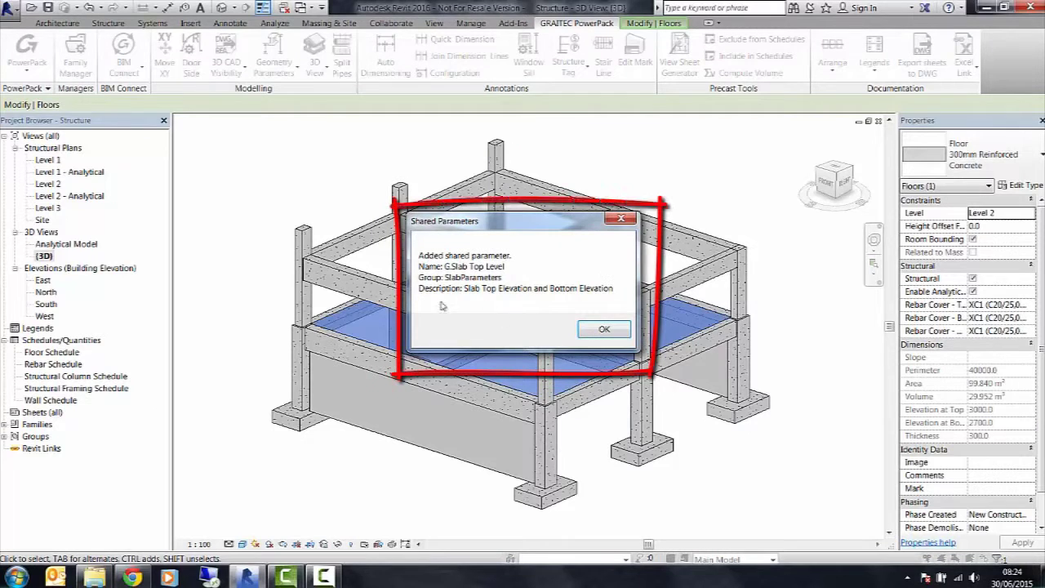
{"action": "left_click", "coordinate": [614, 330]}
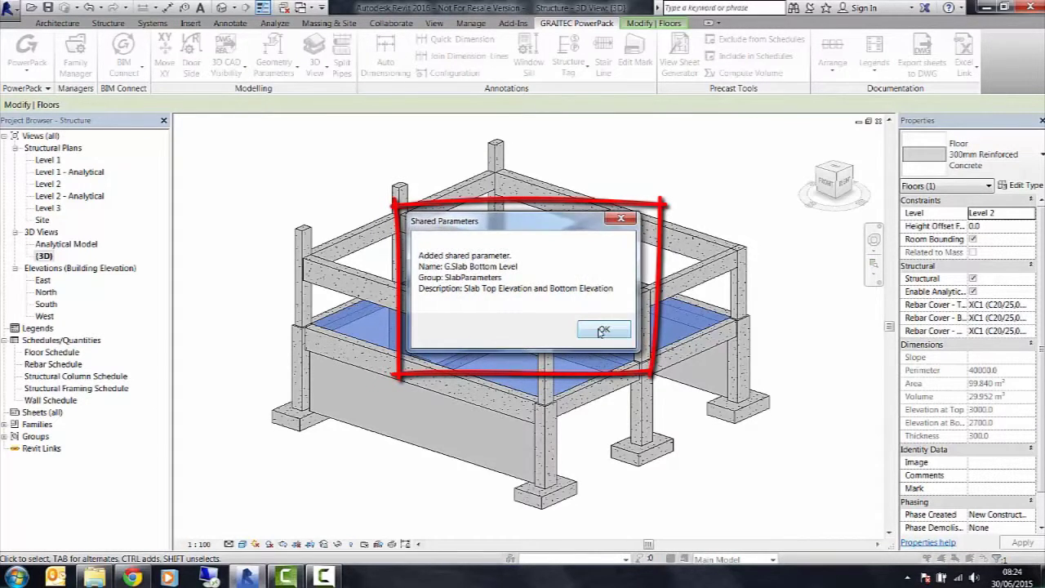
{"action": "left_click", "coordinate": [601, 331]}
Add the G.Slab Bottom Level and G.Slab Top Level fields above Count in the Floor Schedule and widen the top level column
{"action": "double_click", "coordinate": [71, 356]}
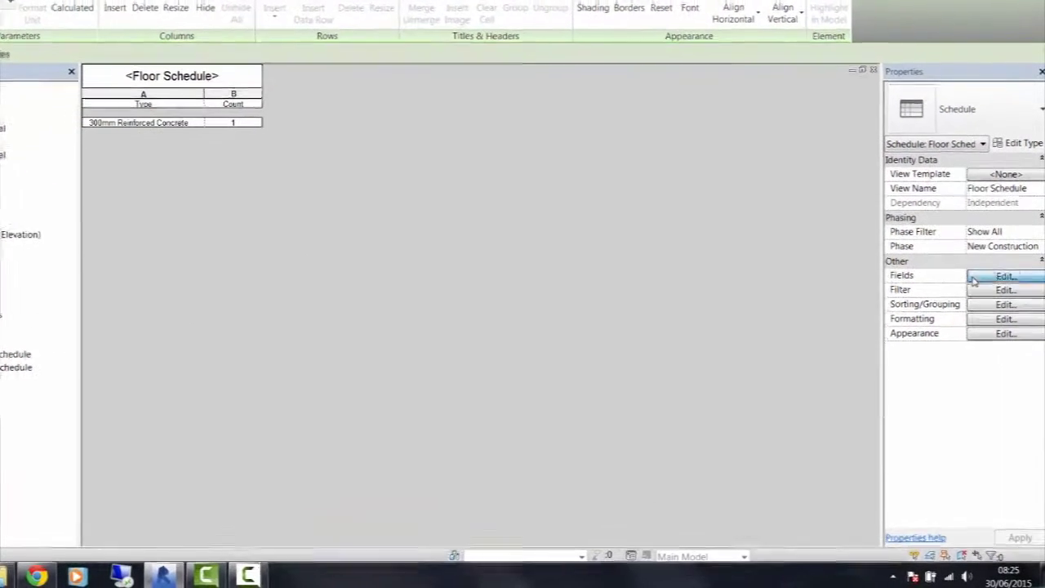
{"action": "left_click", "coordinate": [973, 279]}
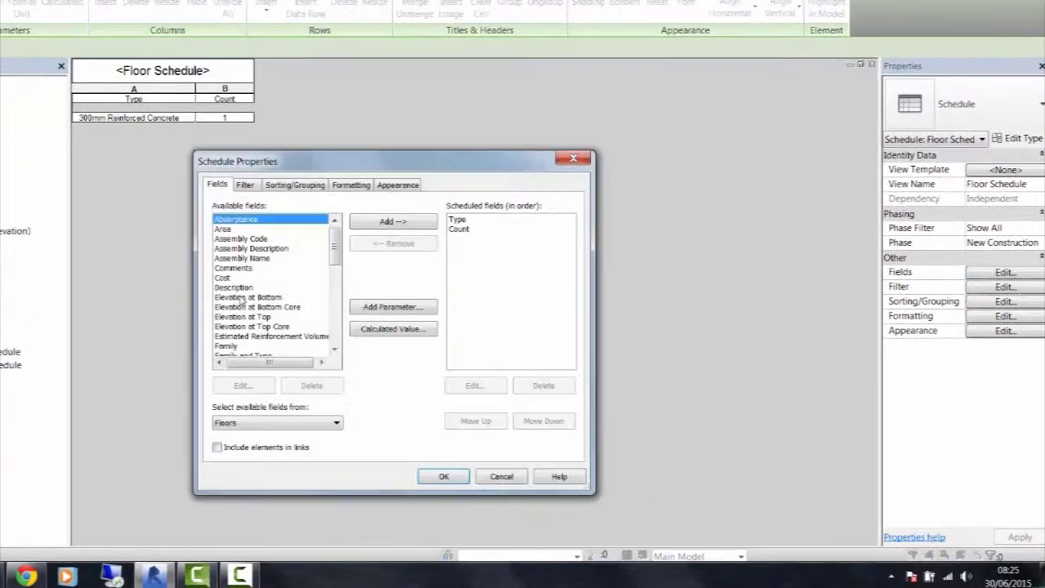
{"action": "left_click", "coordinate": [253, 301]}
{"action": "scroll", "coordinate": [259, 309], "scroll_direction": "down", "scroll_amount": 3}
{"action": "left_click", "coordinate": [258, 321]}
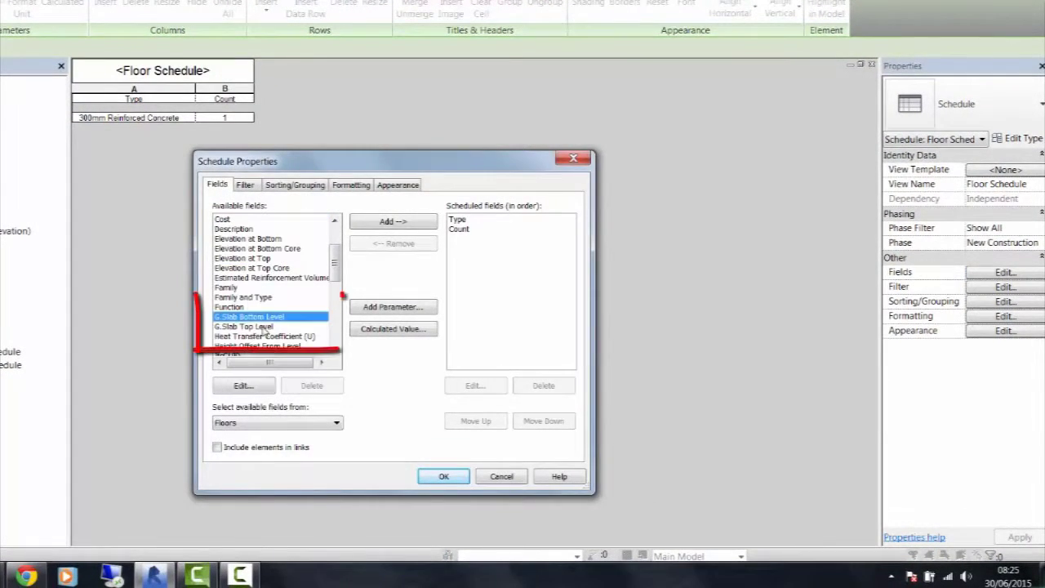
{"action": "left_click", "coordinate": [263, 327], "text": "ctrl"}
{"action": "left_click", "coordinate": [416, 223]}
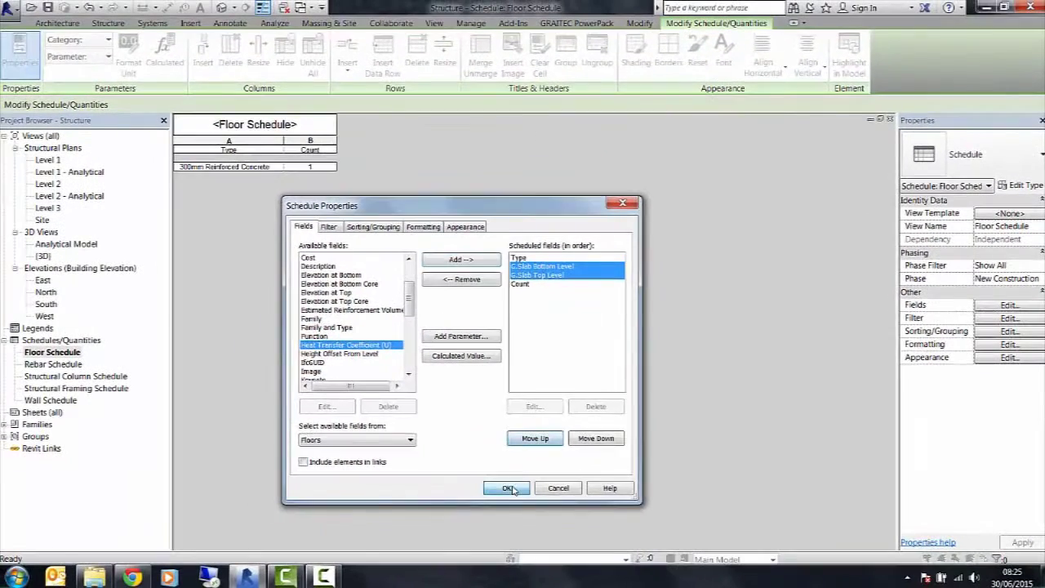
{"action": "left_click", "coordinate": [492, 484]}
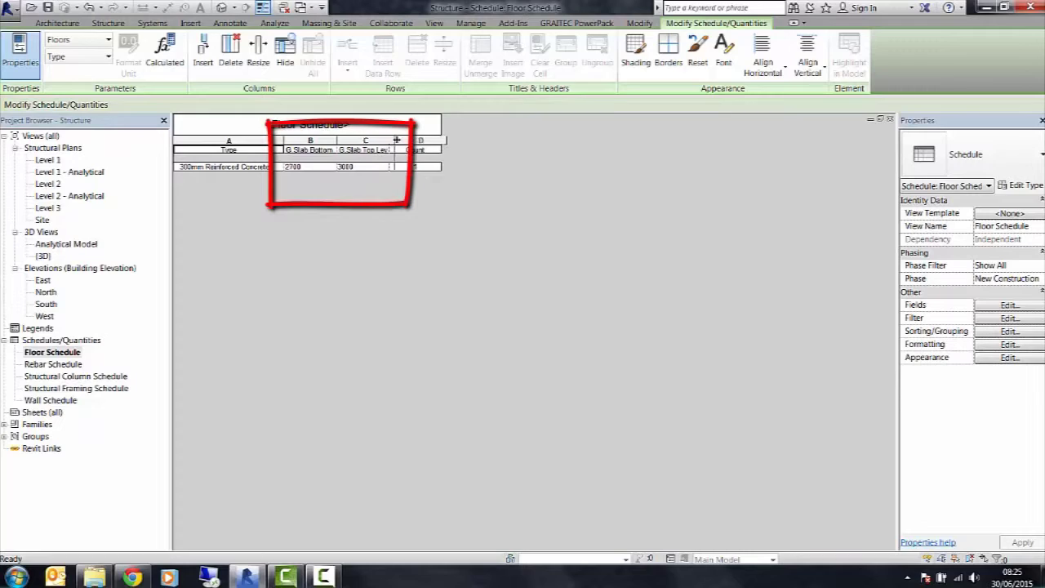
{"action": "left_click_drag", "start_coordinate": [396, 139], "coordinate": [407, 142]}
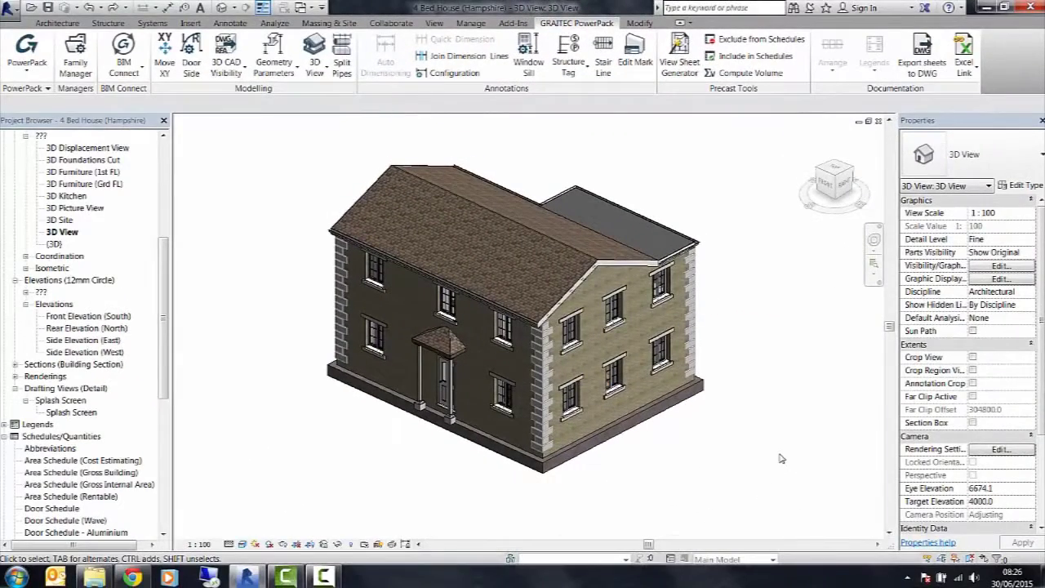
Select the whole 4 Bed House model in the 3D view and filter the selection down to Windows
{"action": "left_click_drag", "start_coordinate": [781, 472], "coordinate": [325, 162]}
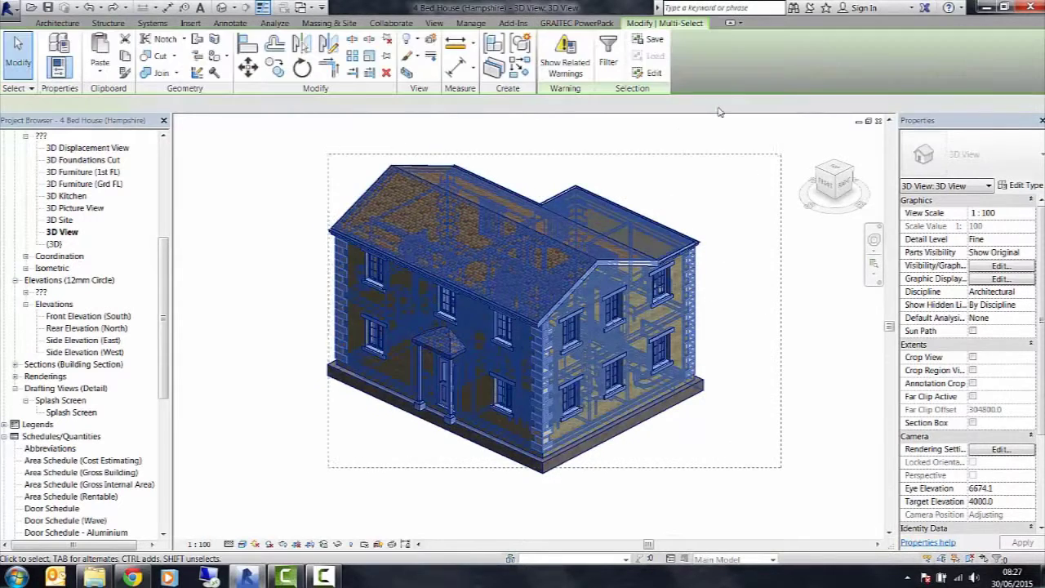
{"action": "left_click", "coordinate": [608, 56]}
{"action": "left_click", "coordinate": [605, 222]}
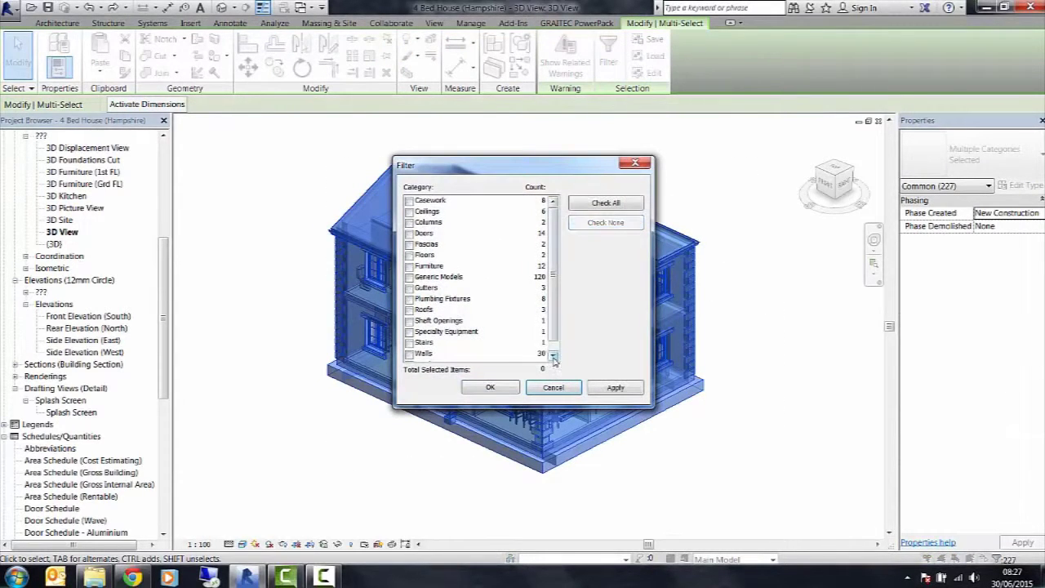
{"action": "scroll", "coordinate": [435, 360], "scroll_direction": "down", "scroll_amount": 1}
{"action": "left_click", "coordinate": [409, 353]}
{"action": "left_click", "coordinate": [490, 387]}
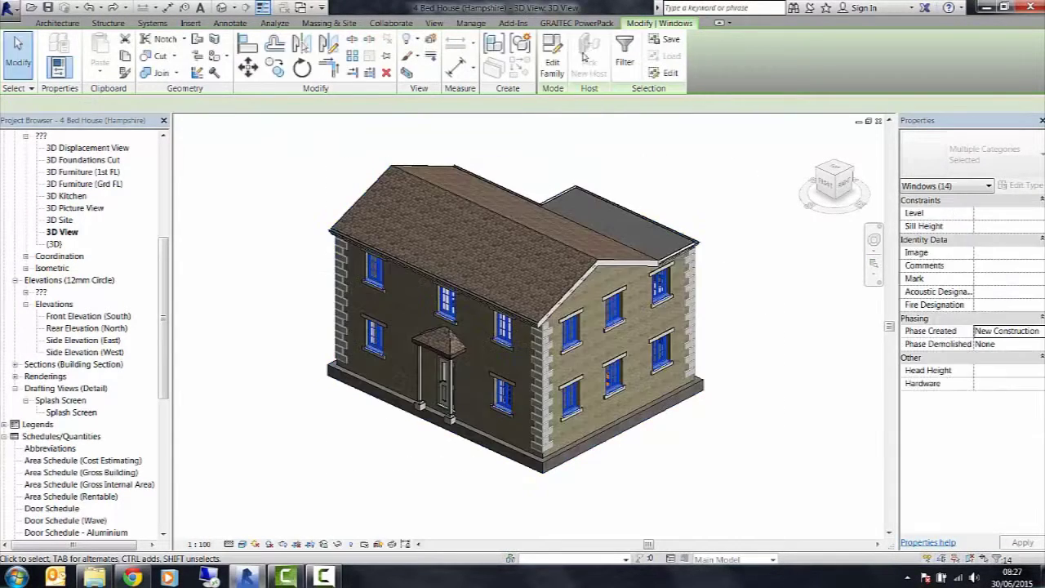
Add the Lintel/Sill Elevation geometry parameters to the selected windows and accept the added shared parameters
{"action": "left_click", "coordinate": [576, 23]}
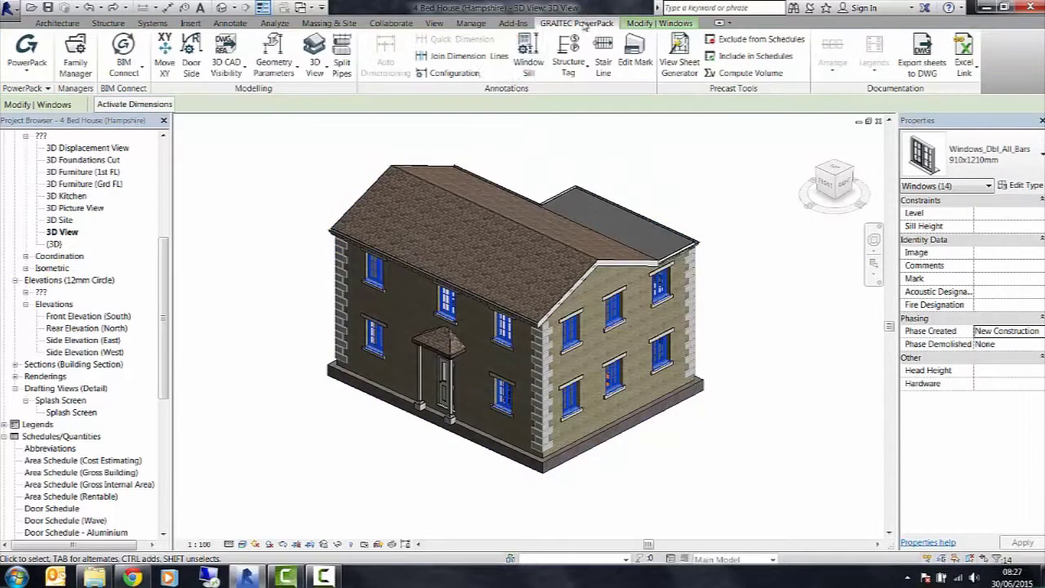
{"action": "left_click", "coordinate": [289, 75]}
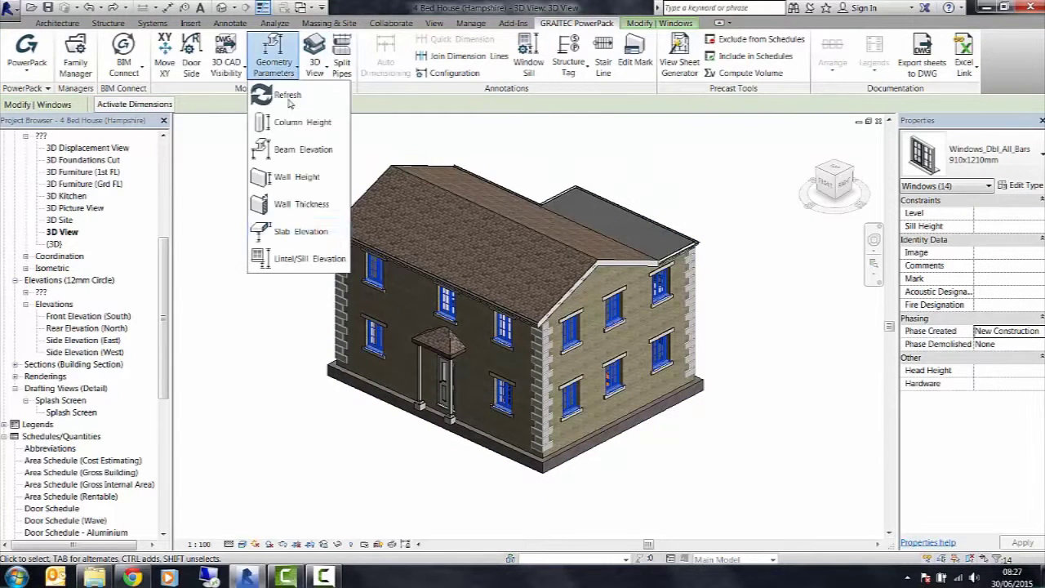
{"action": "left_click", "coordinate": [300, 265]}
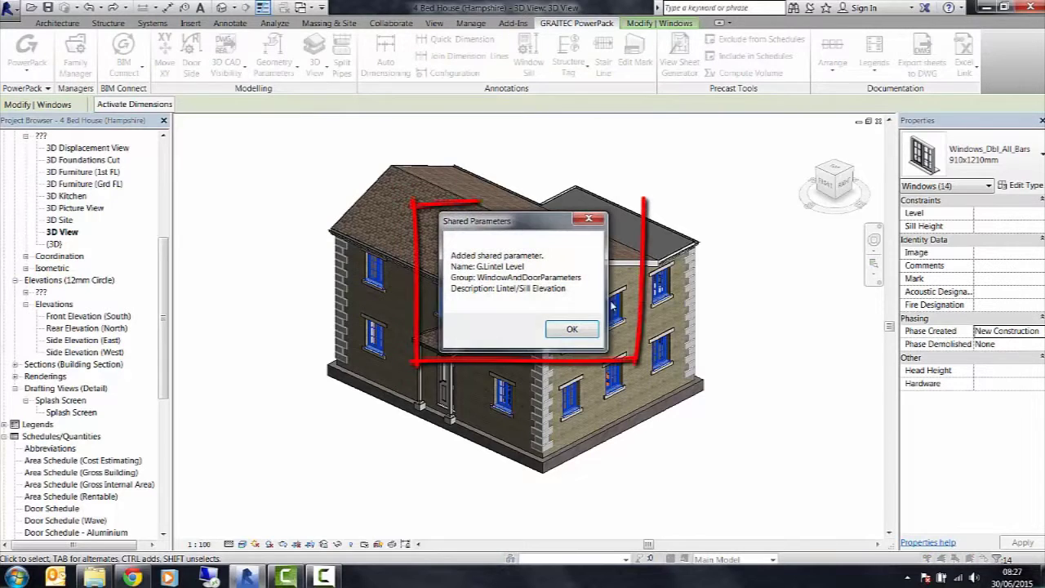
{"action": "left_click", "coordinate": [575, 335]}
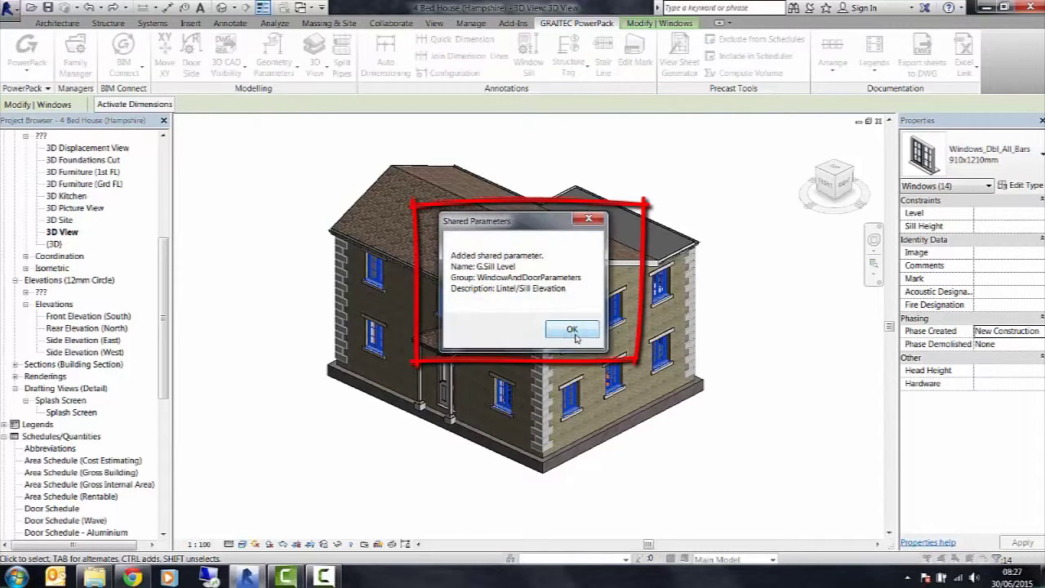
{"action": "left_click", "coordinate": [572, 331]}
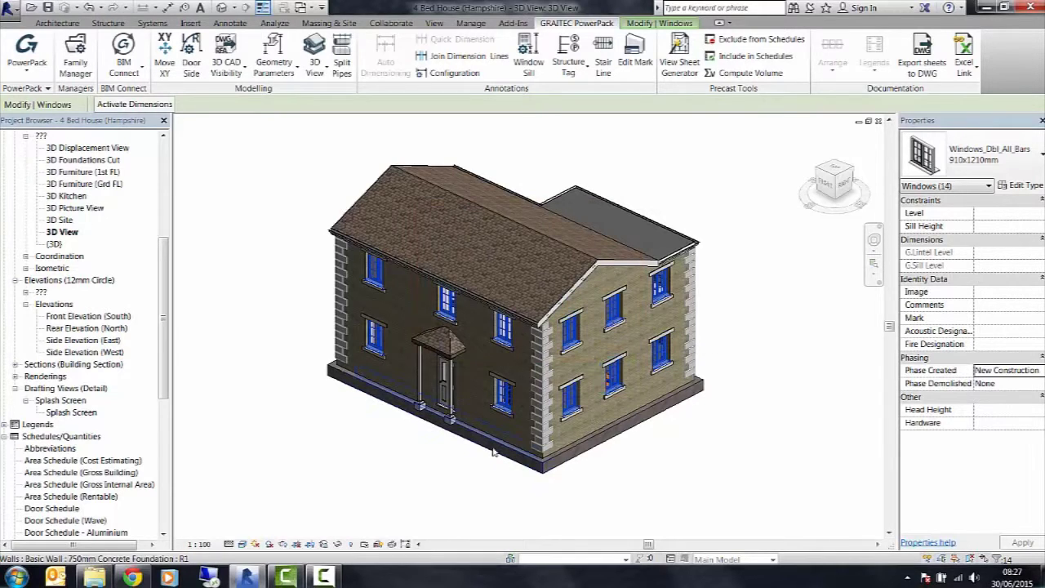
Add the G.Lintel Level and G.Sill Level fields after Hardware in the Window Schedule
{"action": "left_click", "coordinate": [169, 411]}
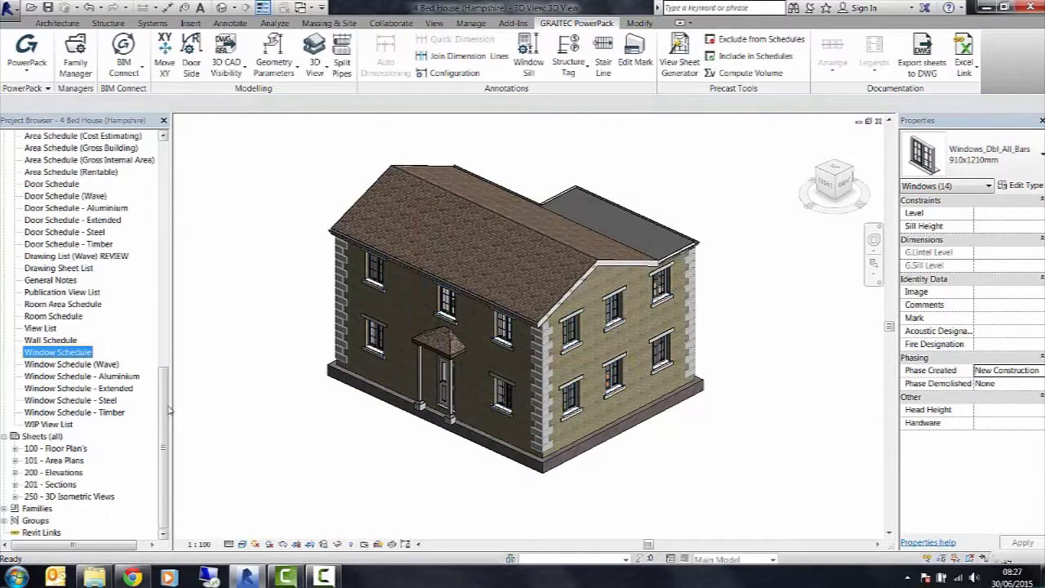
{"action": "double_click", "coordinate": [63, 352]}
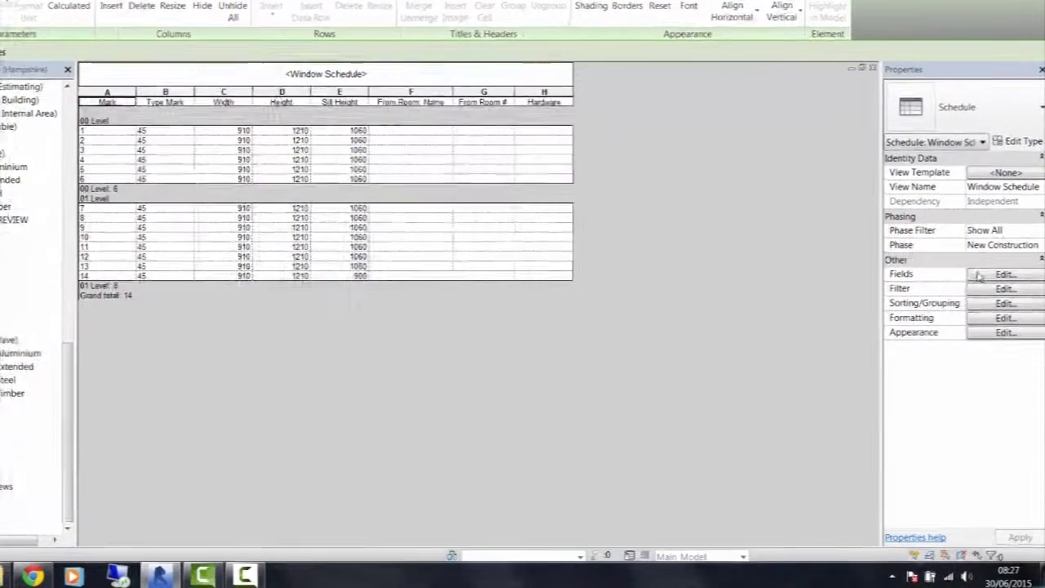
{"action": "left_click", "coordinate": [979, 276]}
{"action": "left_click", "coordinate": [241, 338]}
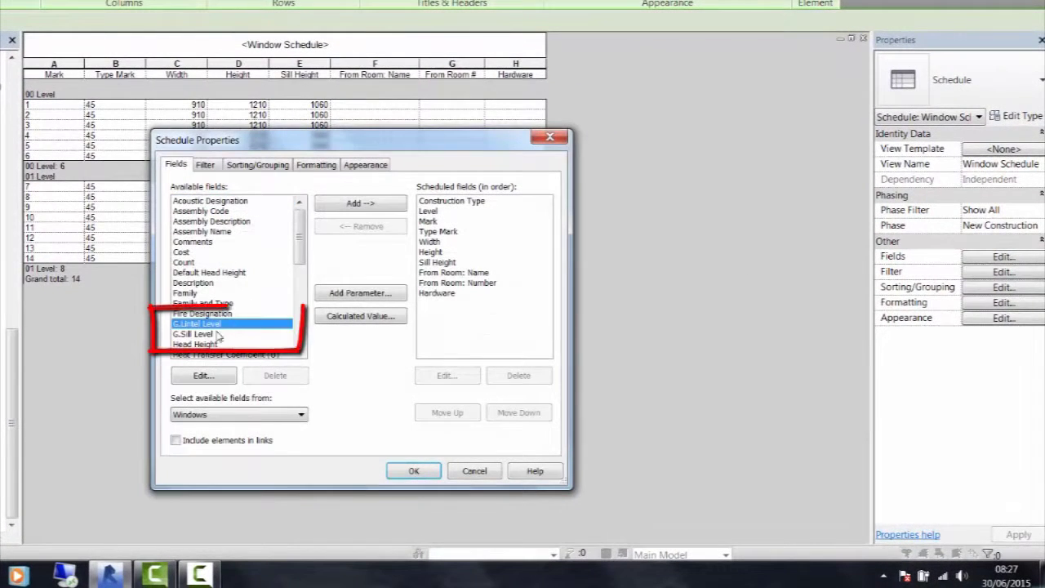
{"action": "left_click", "coordinate": [239, 348], "text": "shift"}
{"action": "left_click", "coordinate": [359, 203]}
{"action": "left_click", "coordinate": [413, 471]}
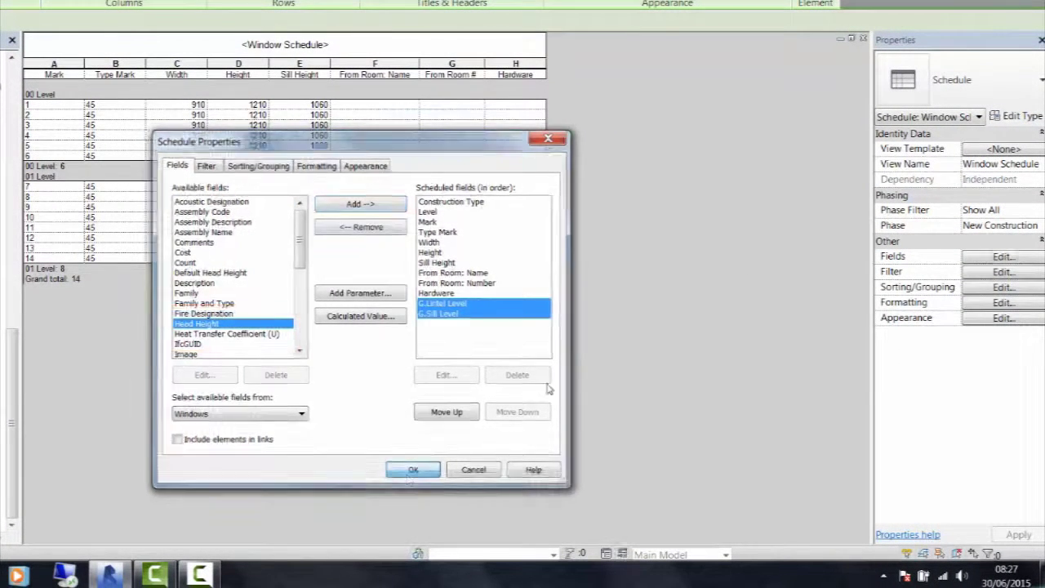